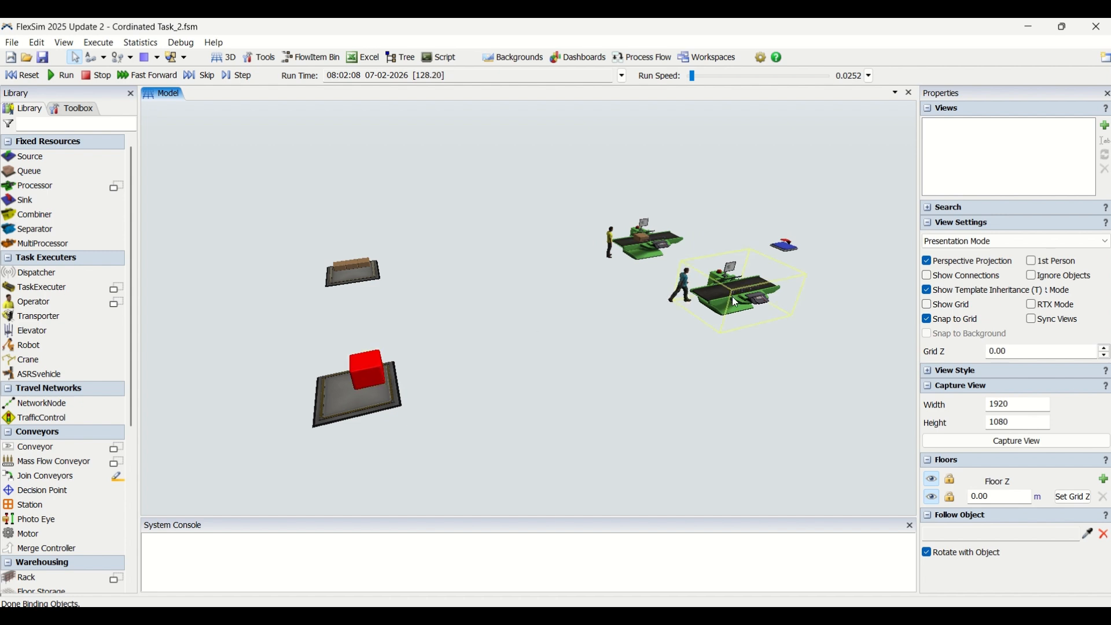
- Watch the operators carry boxes in the running simulation while varying the run speed, including 0.27, 2.05 and 0.59
{"action": "left_click_drag", "start_coordinate": [695, 81], "coordinate": [697, 81]}
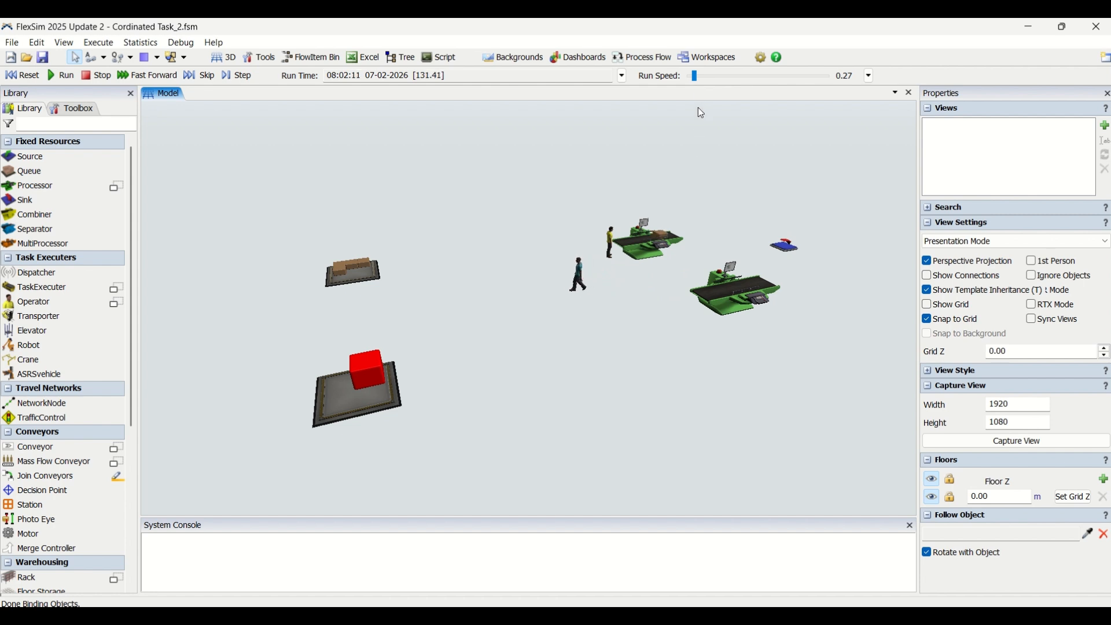
{"action": "left_click_drag", "start_coordinate": [692, 80], "coordinate": [697, 78]}
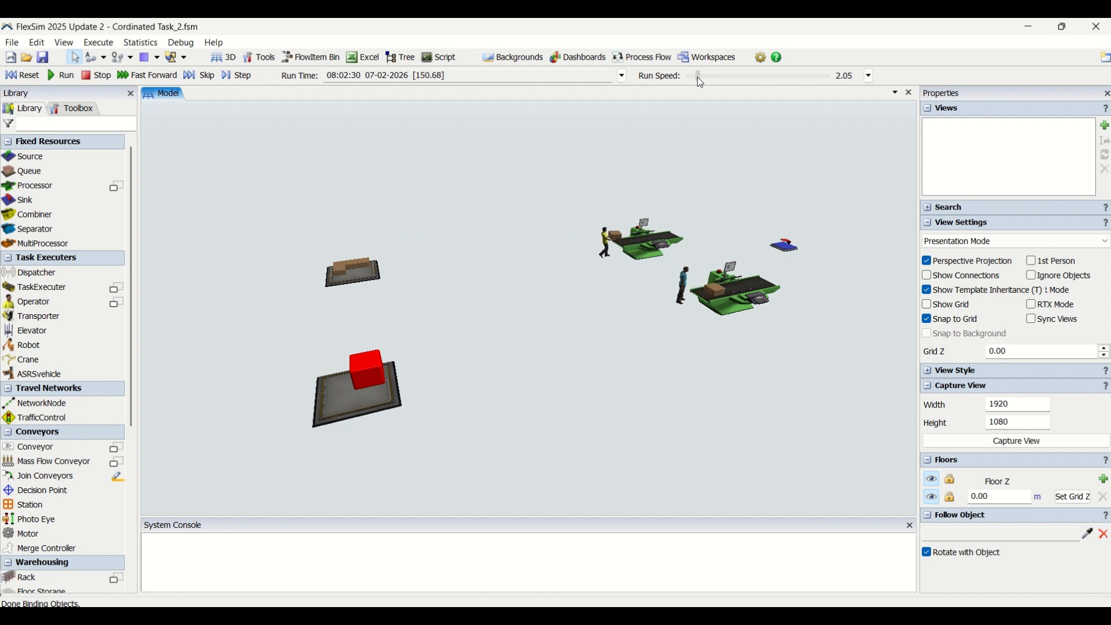
{"action": "left_click_drag", "start_coordinate": [697, 78], "coordinate": [695, 78]}
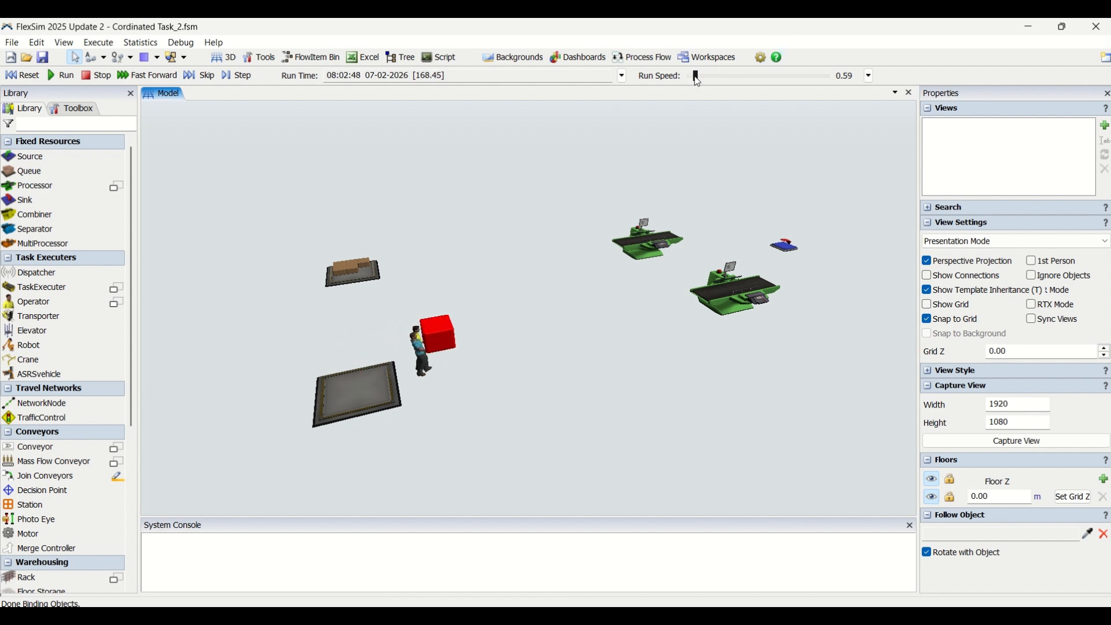
{"action": "left_click_drag", "start_coordinate": [694, 79], "coordinate": [696, 76]}
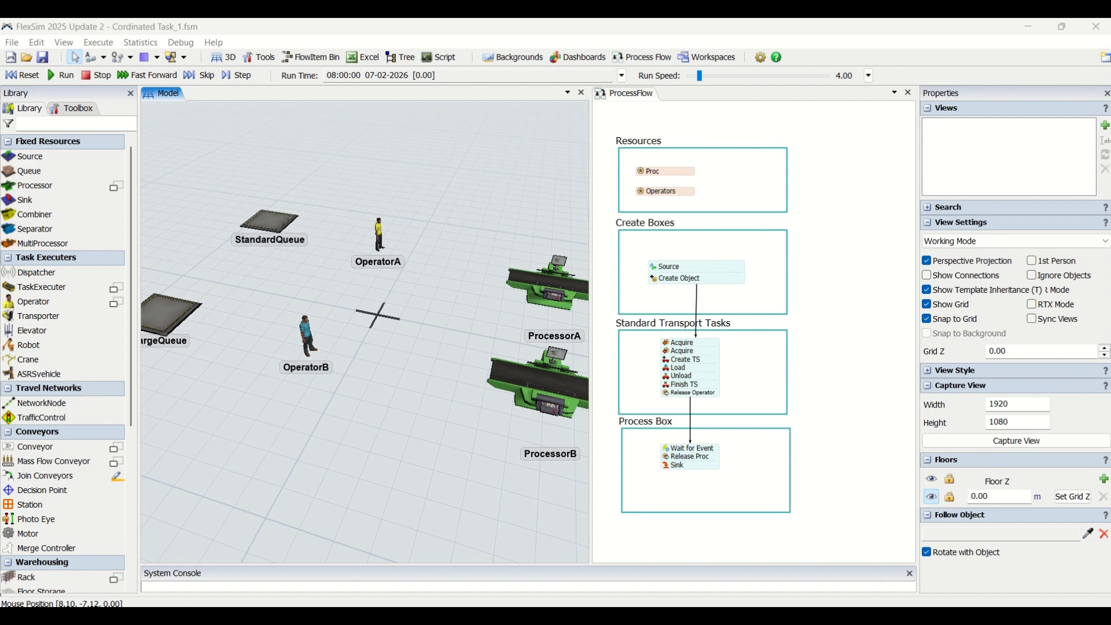
- Add a Process display shape beside the Create Boxes container in the process flow
{"action": "scroll", "coordinate": [211, 295], "scroll_direction": "down", "scroll_amount": 2}
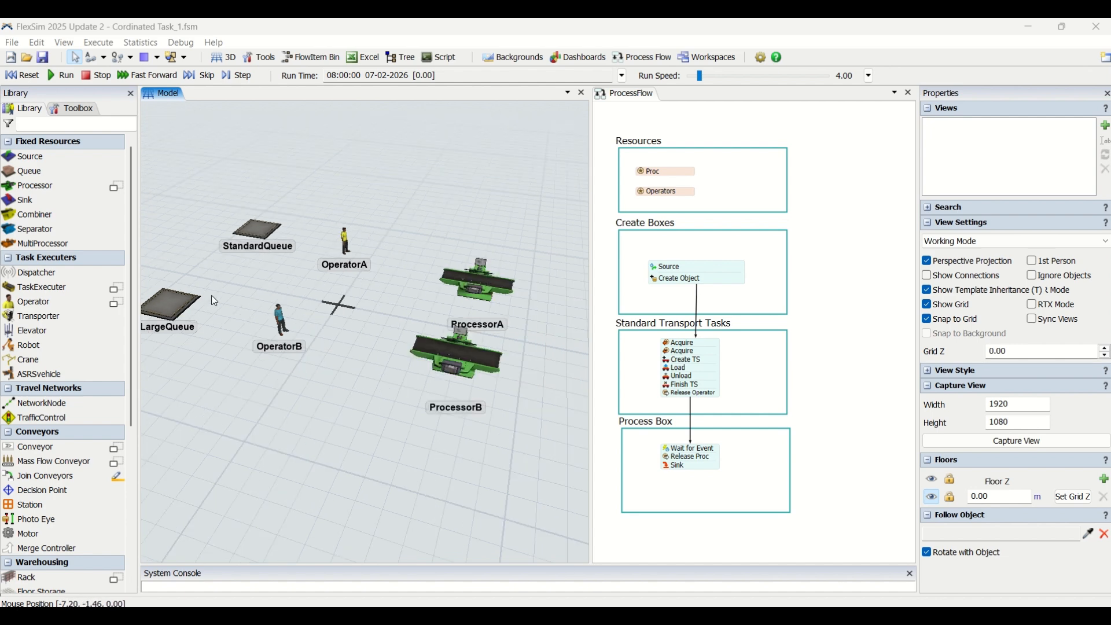
{"action": "left_click_drag", "start_coordinate": [279, 459], "coordinate": [381, 409]}
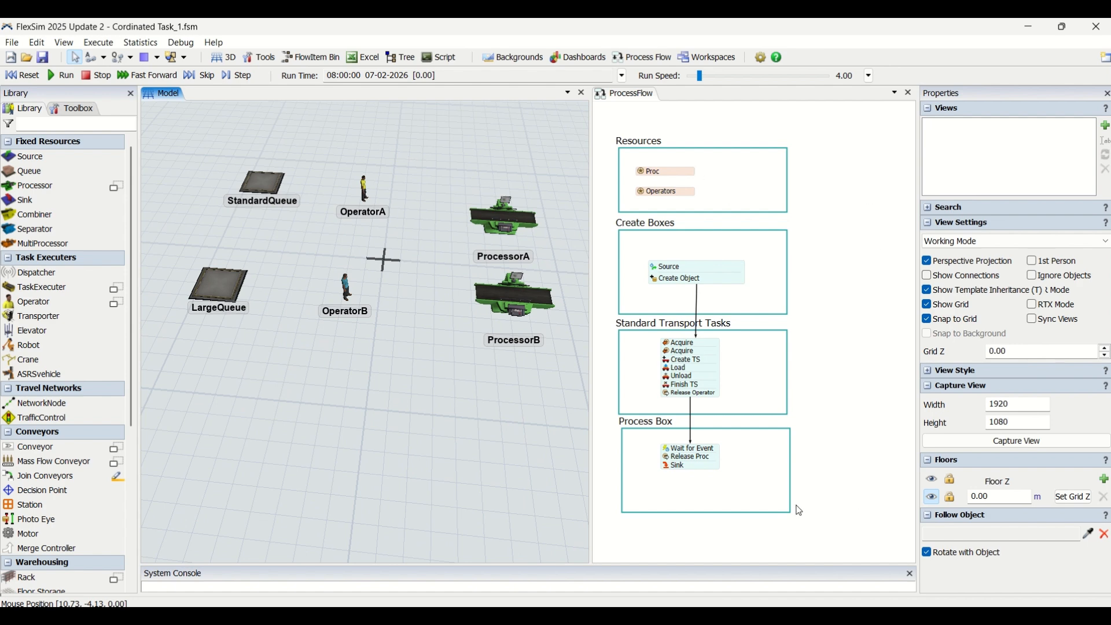
{"action": "scroll", "coordinate": [787, 394], "scroll_direction": "down", "scroll_amount": 1}
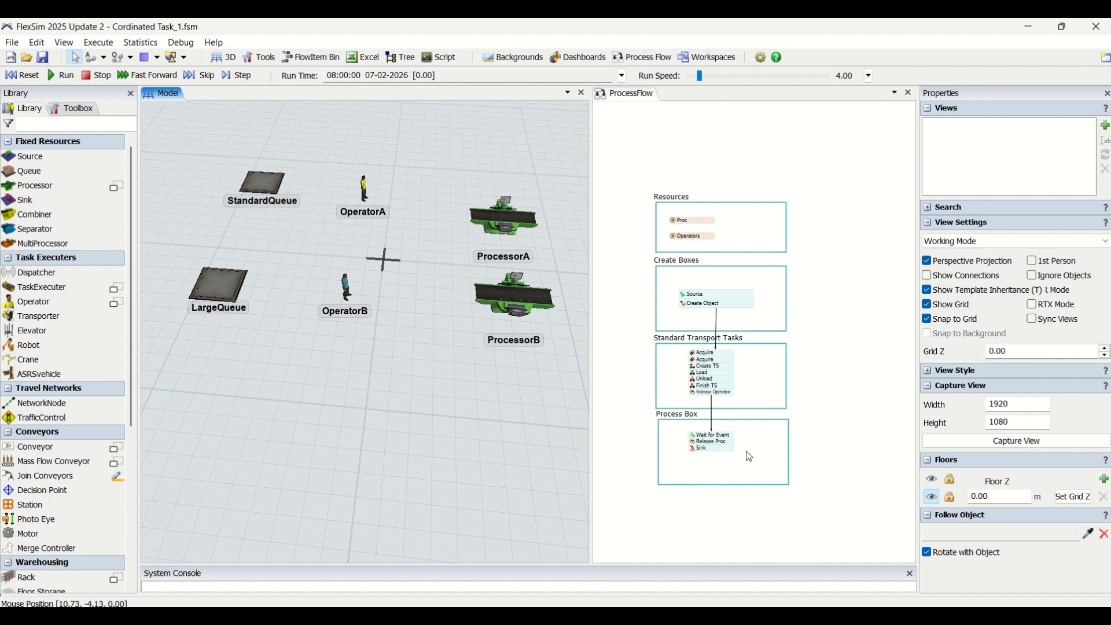
{"action": "left_click", "coordinate": [673, 531]}
{"action": "left_click_drag", "start_coordinate": [673, 531], "coordinate": [647, 526]}
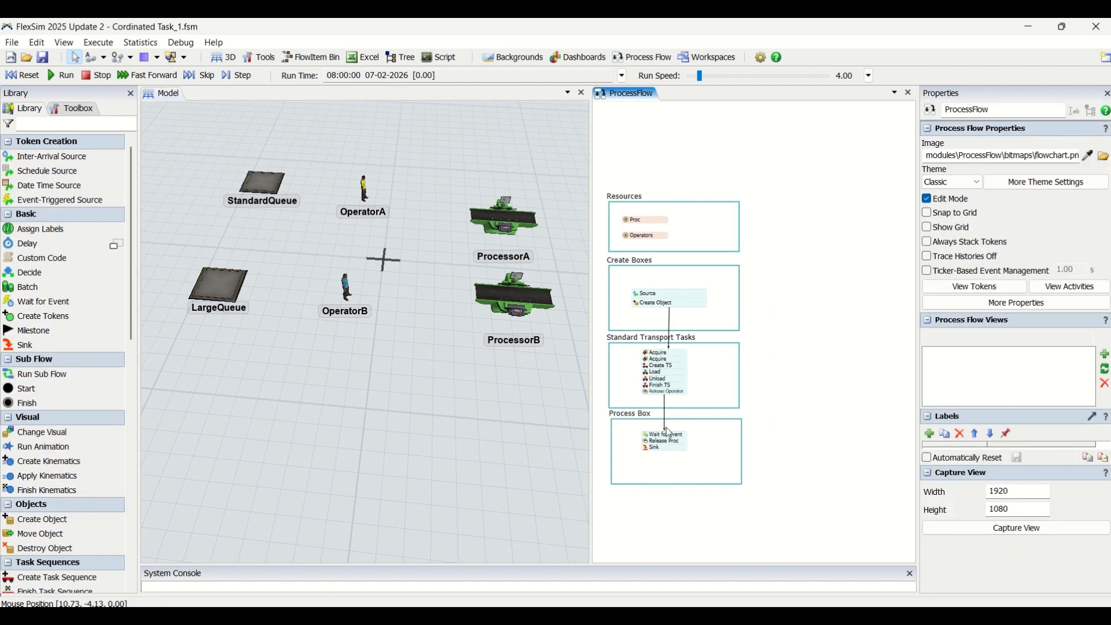
{"action": "double_click", "coordinate": [754, 270]}
{"action": "left_click", "coordinate": [859, 540]}
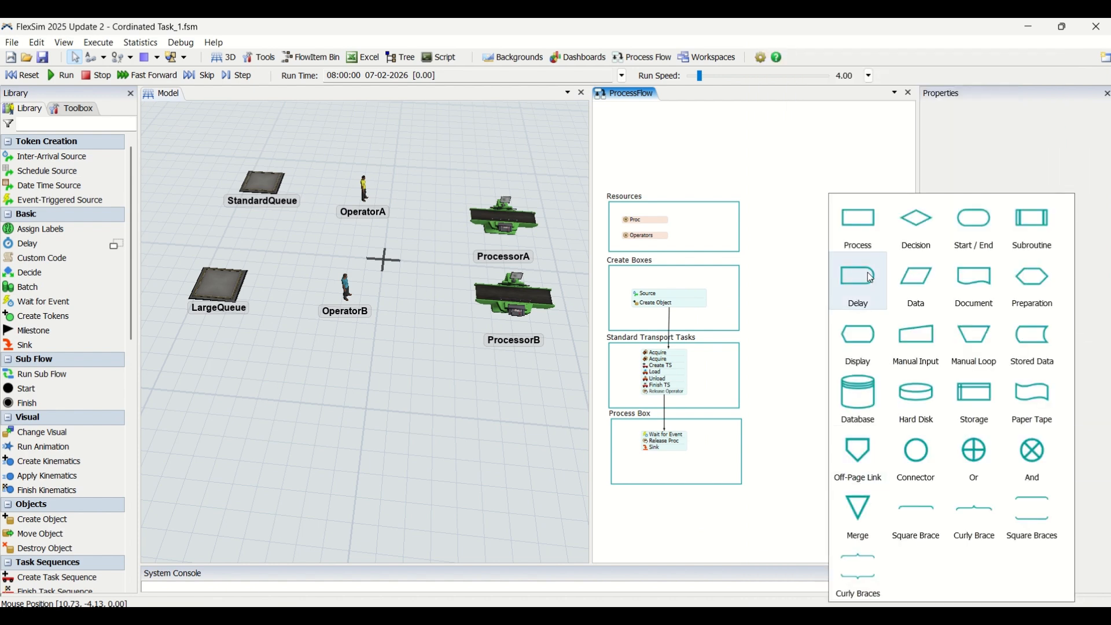
{"action": "left_click", "coordinate": [868, 241]}
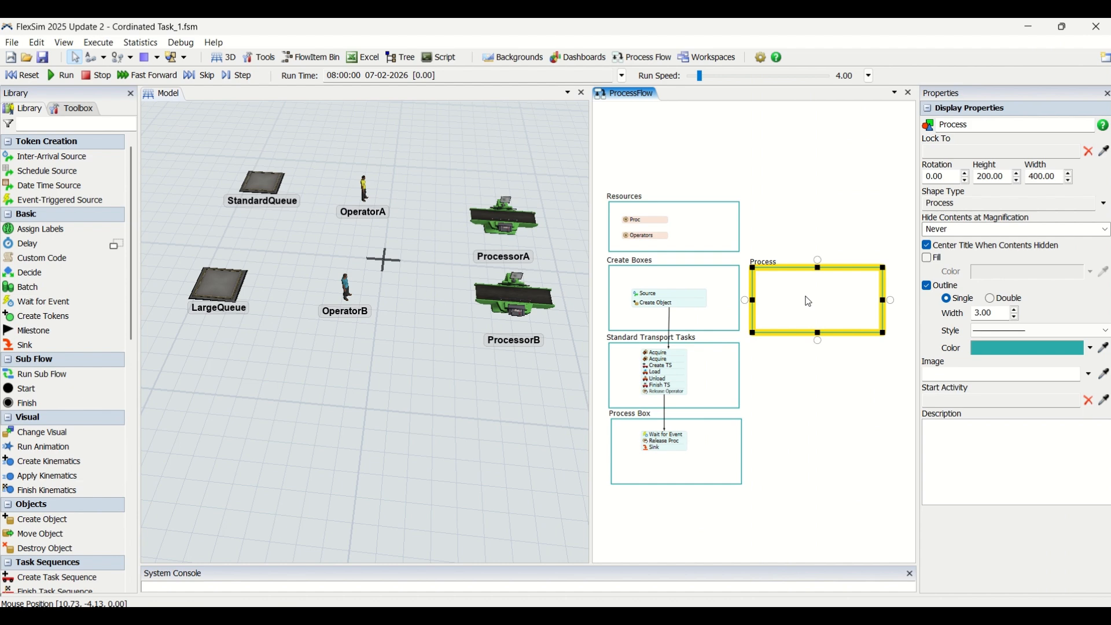
- Title the new Process shape Create Heavy Boxes
{"action": "double_click", "coordinate": [764, 263]}
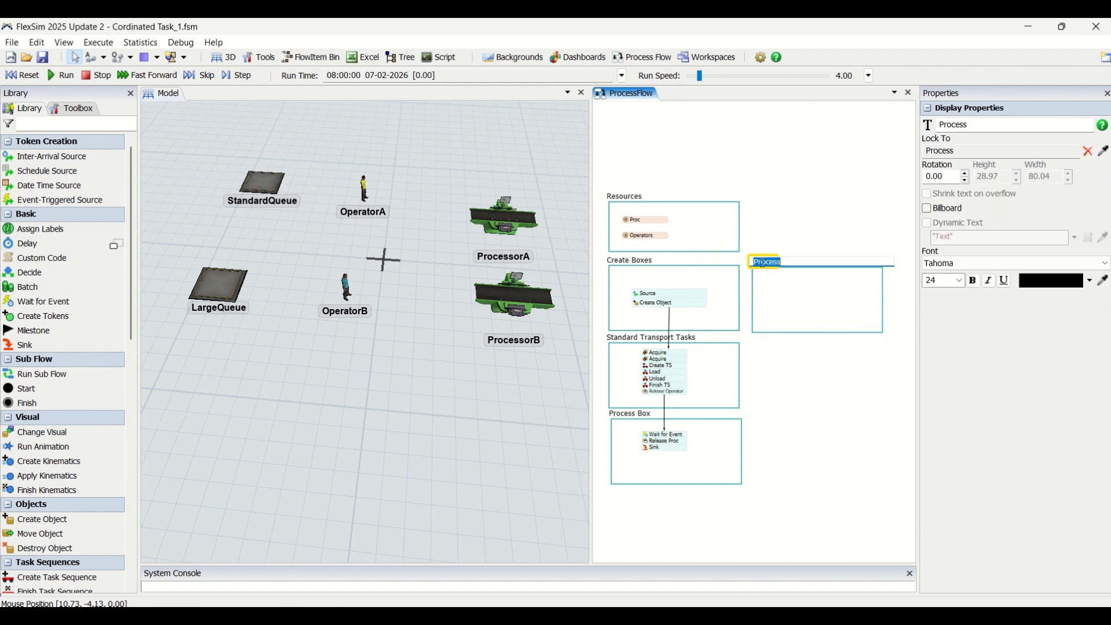
{"action": "type", "text": "Create HEavy Box"}
{"action": "key", "text": "Return"}
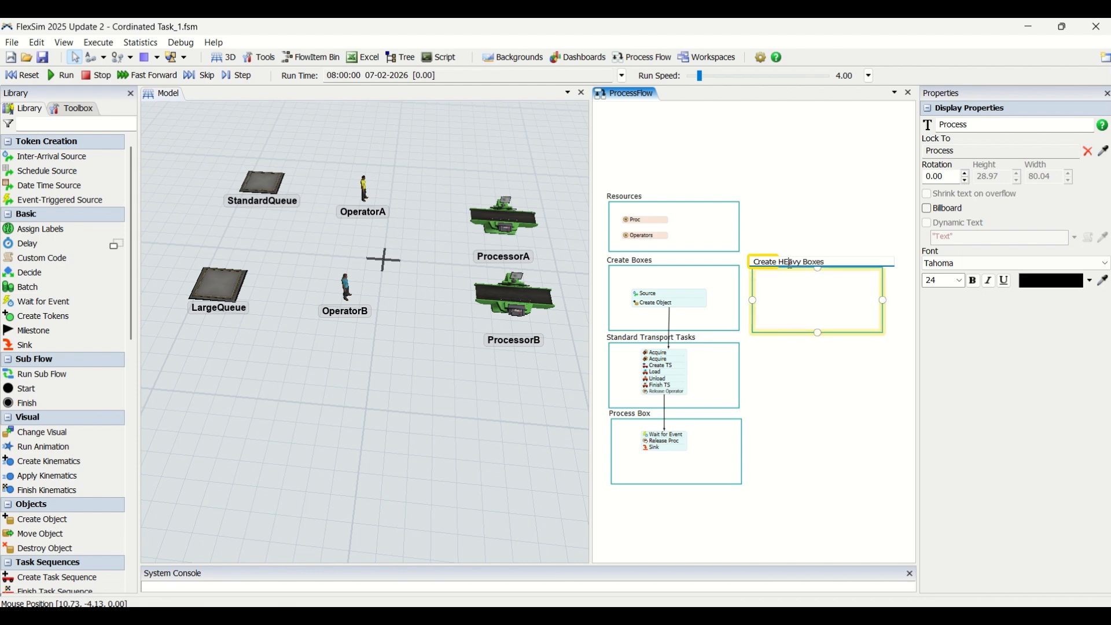
{"action": "left_click", "coordinate": [784, 379]}
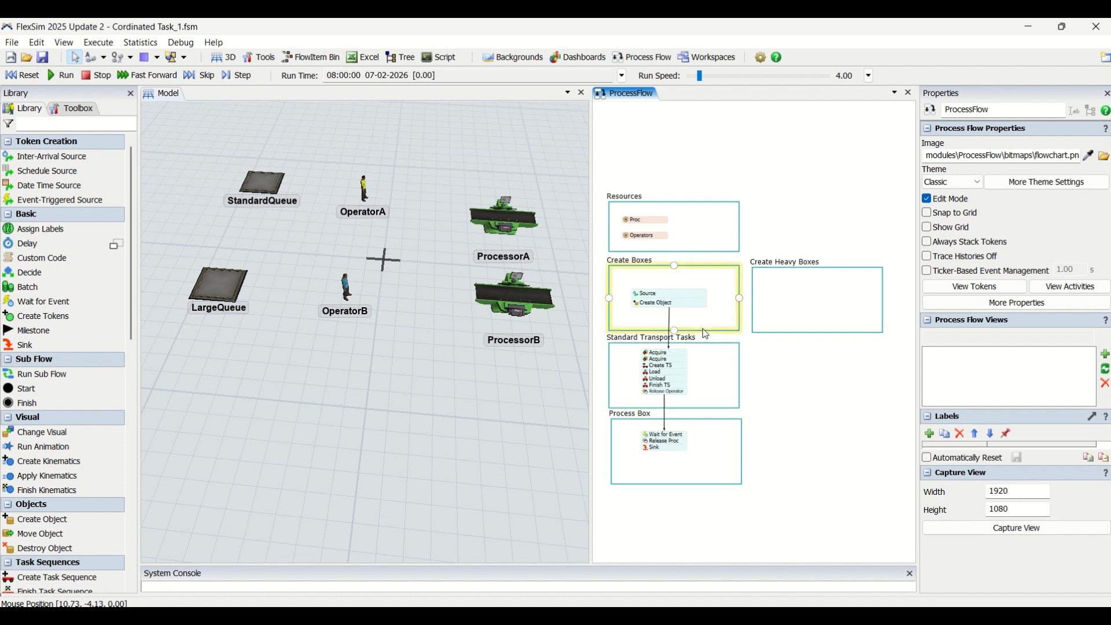
- Add Assign Labels and Decide activities and attach them in that order below Create Object in the Create Boxes block
{"action": "double_click", "coordinate": [699, 311]}
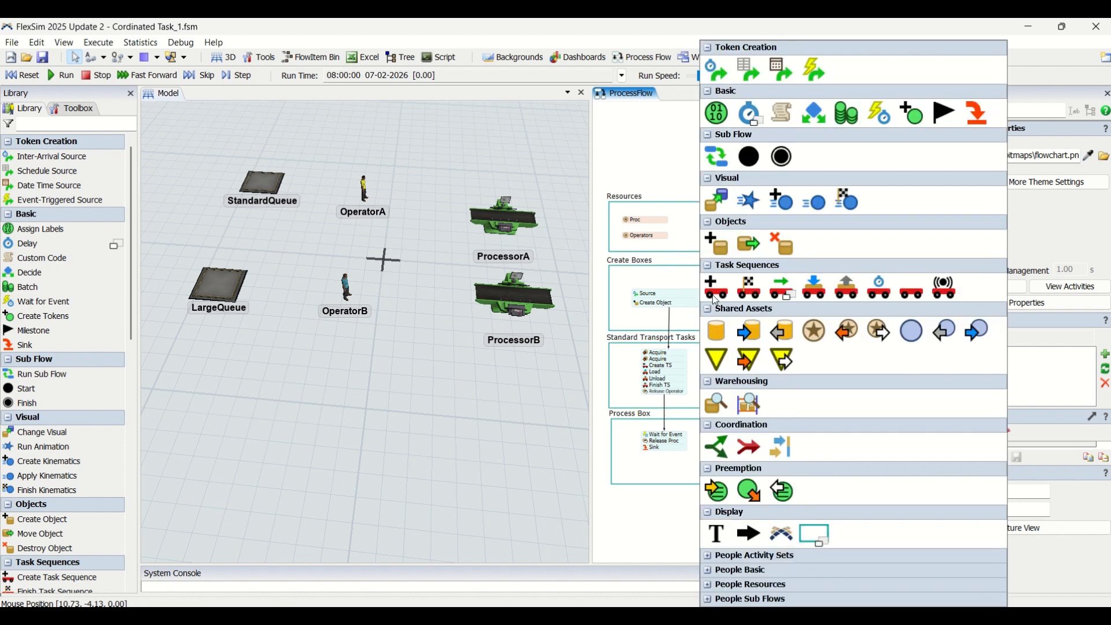
{"action": "left_click", "coordinate": [715, 115]}
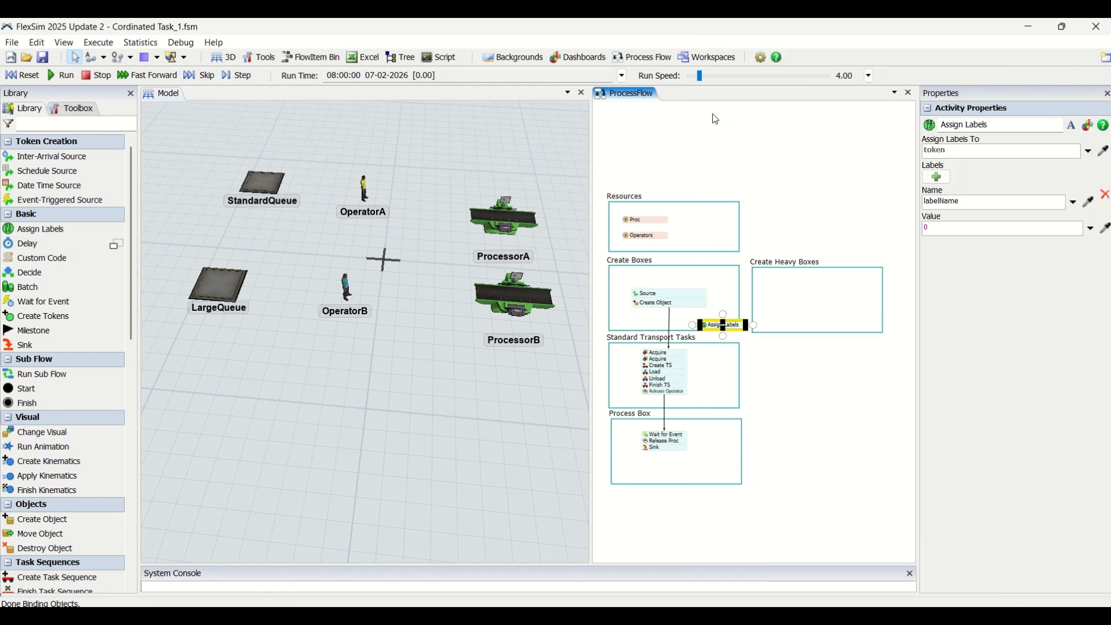
{"action": "double_click", "coordinate": [772, 365]}
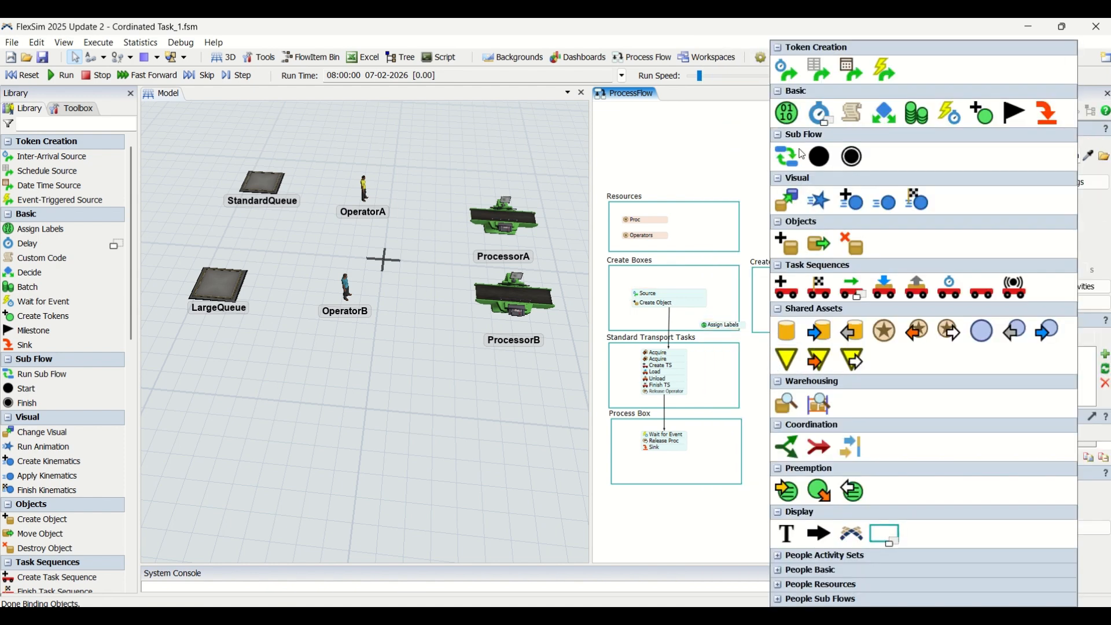
{"action": "left_click", "coordinate": [895, 116]}
{"action": "left_click_drag", "start_coordinate": [800, 363], "coordinate": [651, 315]}
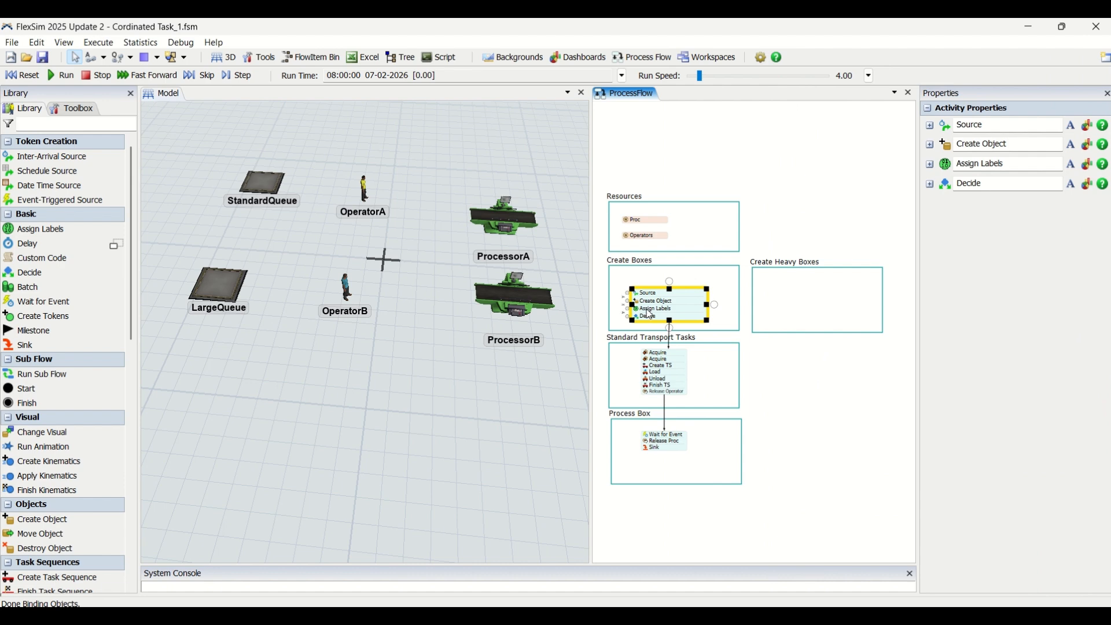
- Rename the Assign Labels activity in the Create Boxes block as Assign Labels - Weight
{"action": "double_click", "coordinate": [650, 316]}
{"action": "left_click", "coordinate": [723, 330]}
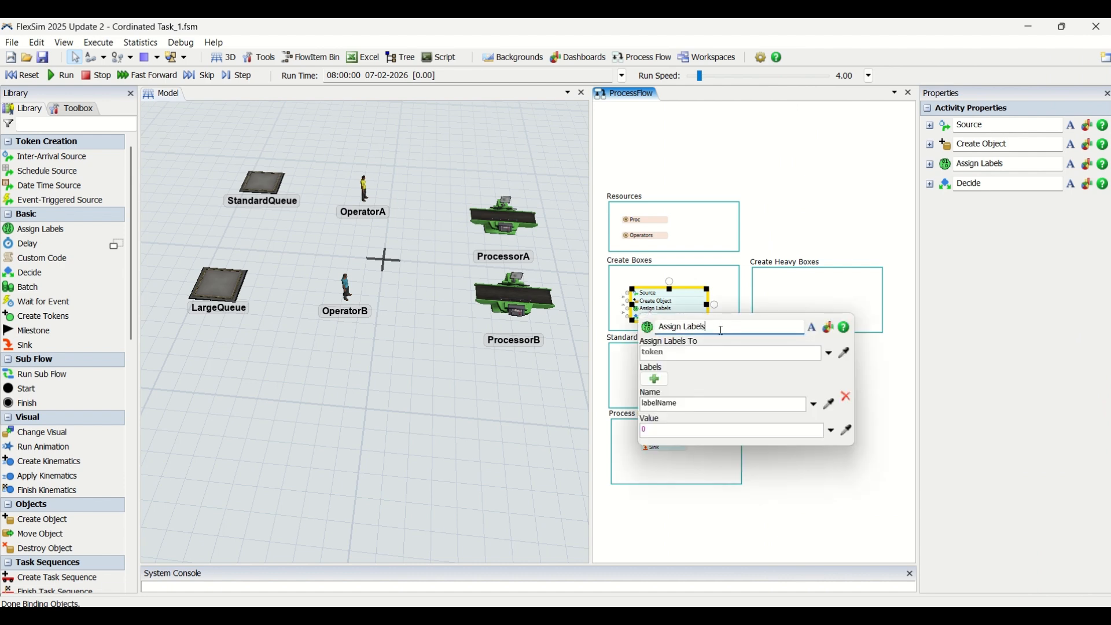
{"action": "type", "text": "- Weight"}
{"action": "left_click", "coordinate": [730, 302]}
{"action": "left_click", "coordinate": [730, 302]}
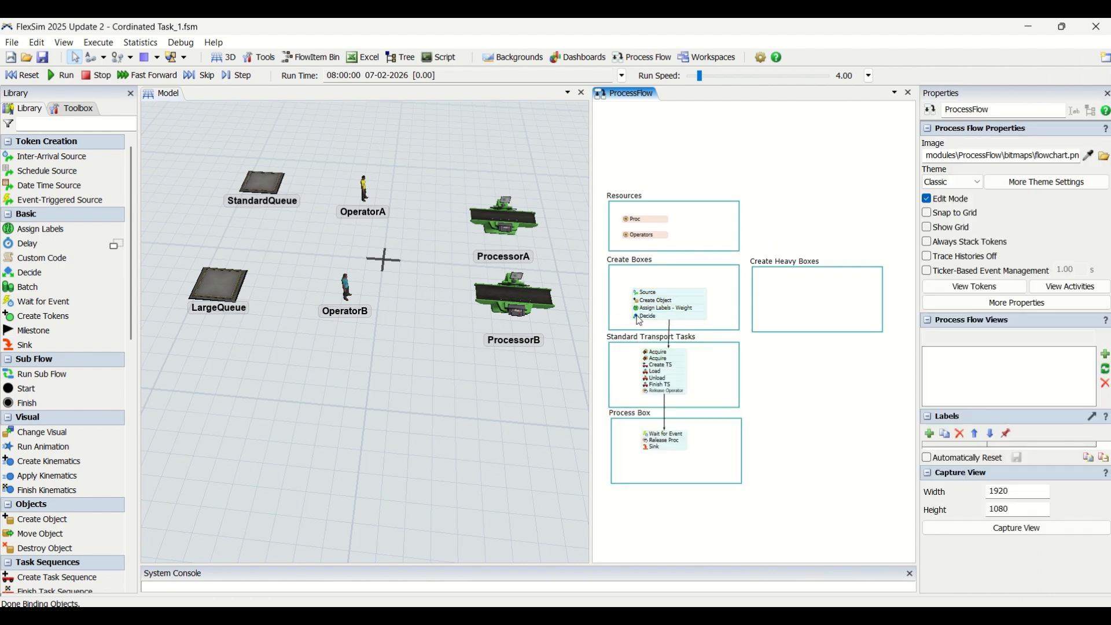
- Rename the Decide activity in the Create Boxes block as Decide Standard or Heavy ?
{"action": "double_click", "coordinate": [648, 316]}
{"action": "left_click", "coordinate": [832, 361]}
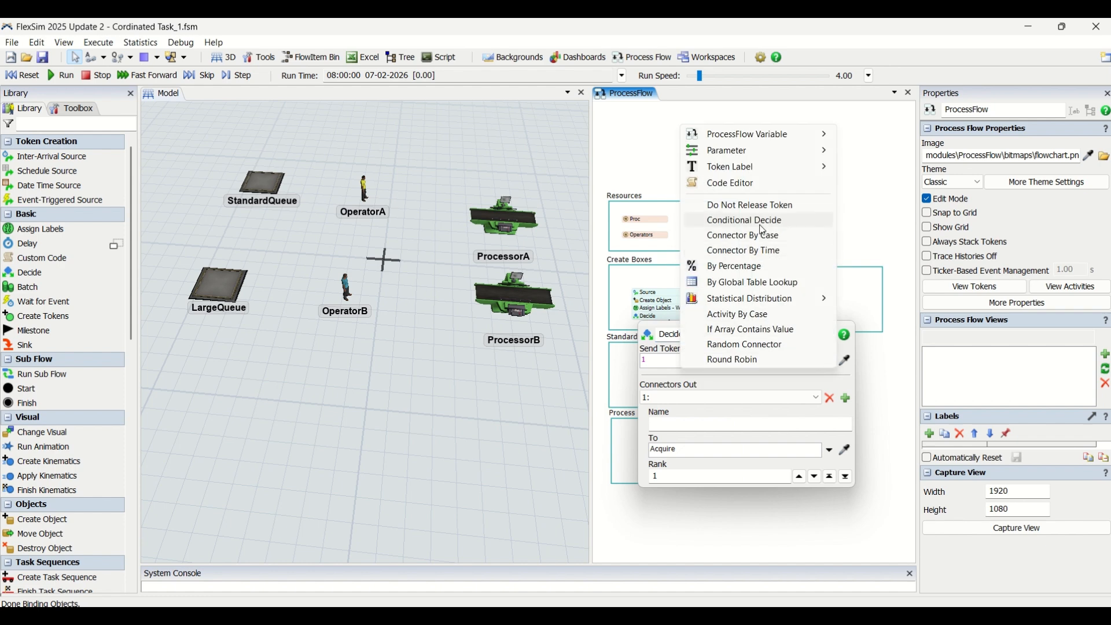
{"action": "left_click", "coordinate": [674, 336]}
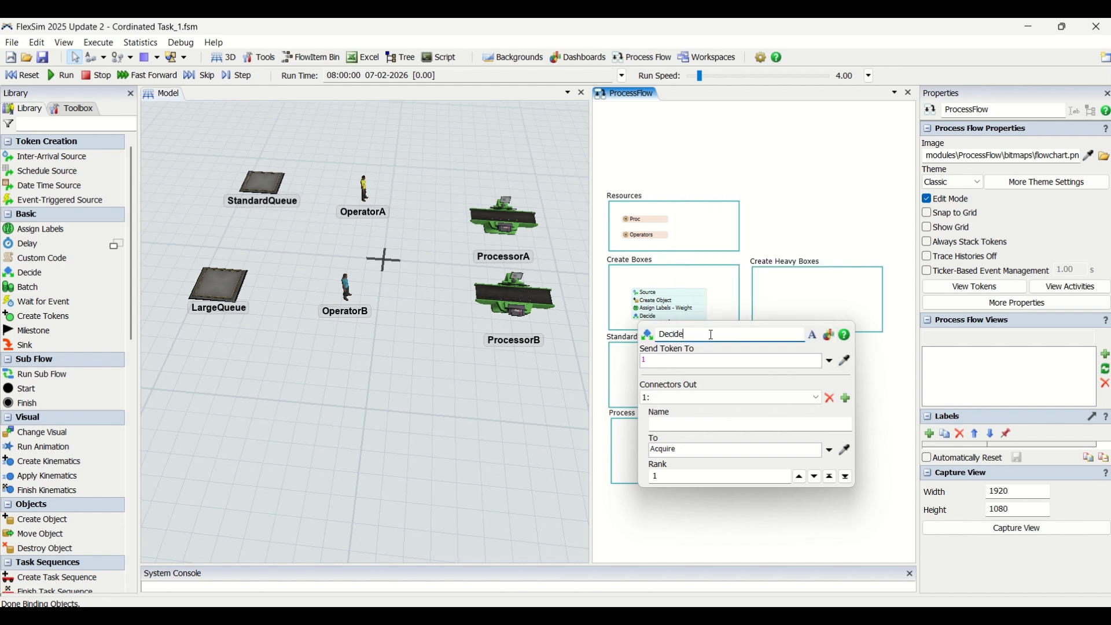
{"action": "type", "text": "Standard or Heavy ?"}
{"action": "left_click", "coordinate": [786, 203]}
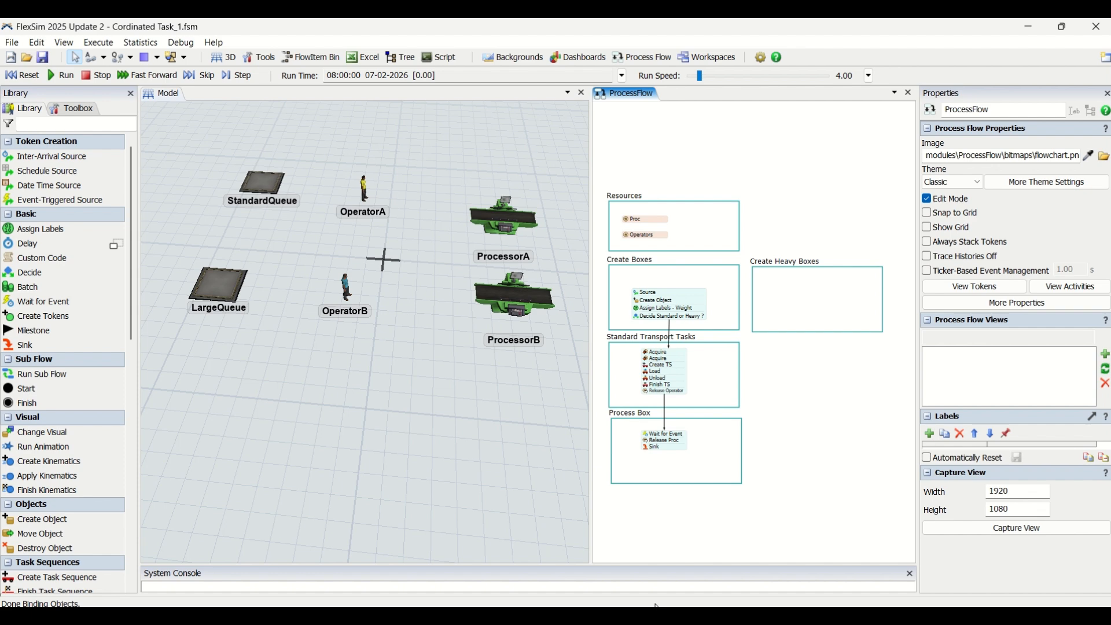
- Add two Change Visual activities inside the Create Heavy Boxes container and a Move Object activity below it
{"action": "double_click", "coordinate": [769, 295]}
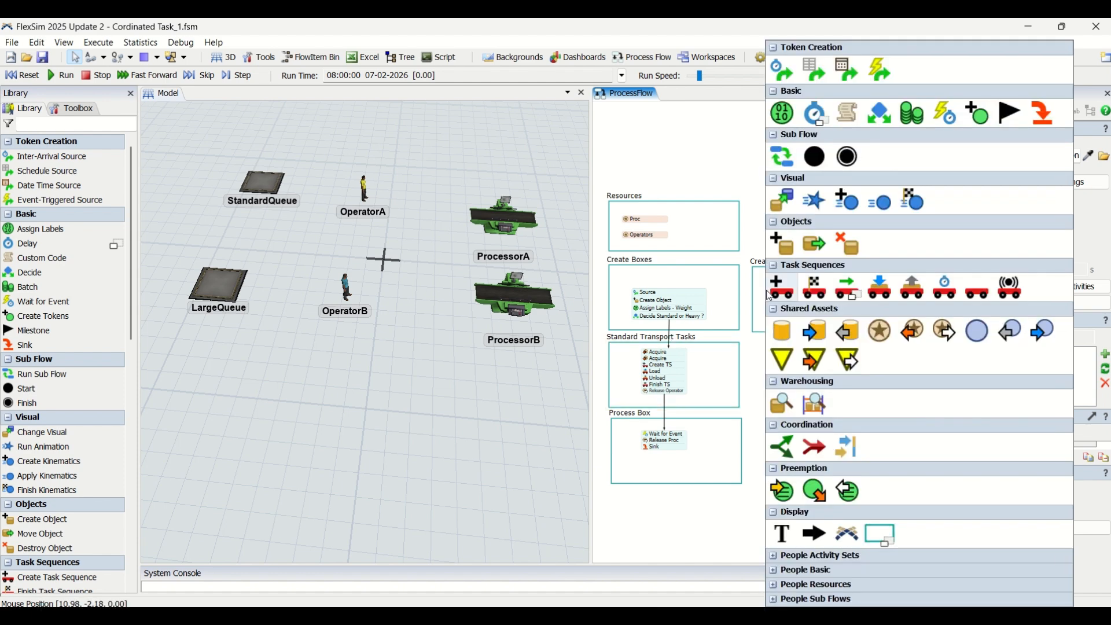
{"action": "left_click", "coordinate": [779, 194]}
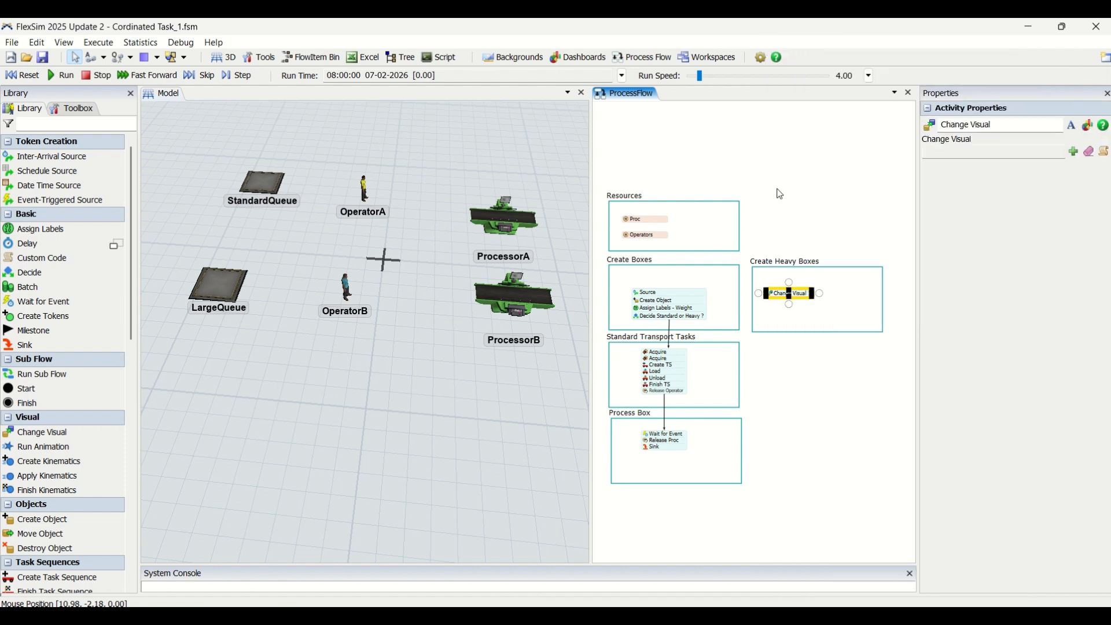
{"action": "double_click", "coordinate": [796, 321]}
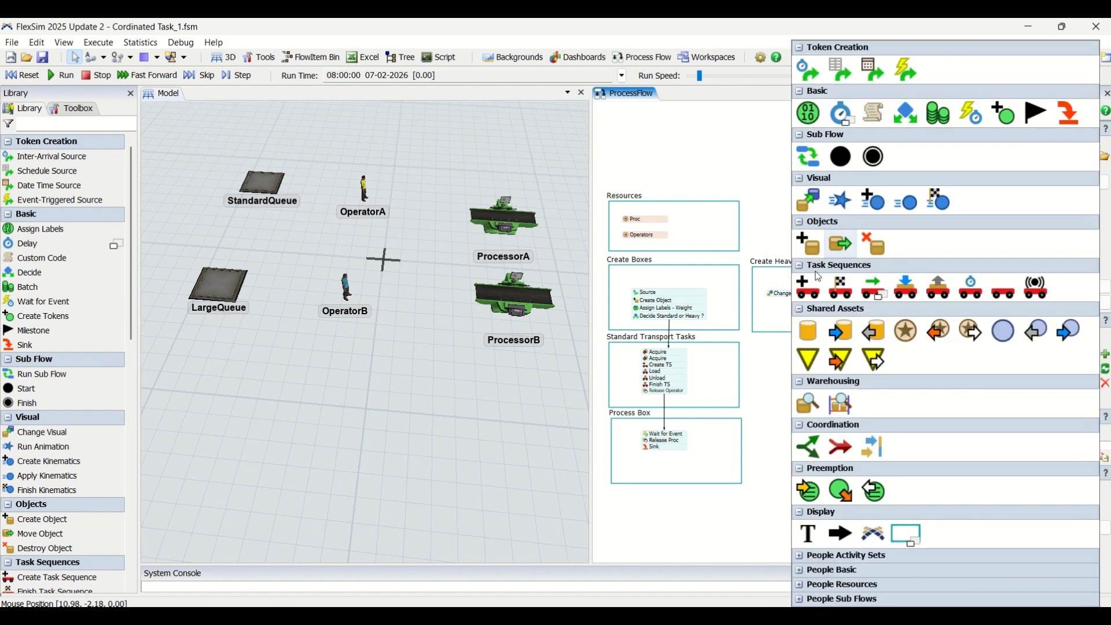
{"action": "left_click", "coordinate": [813, 201]}
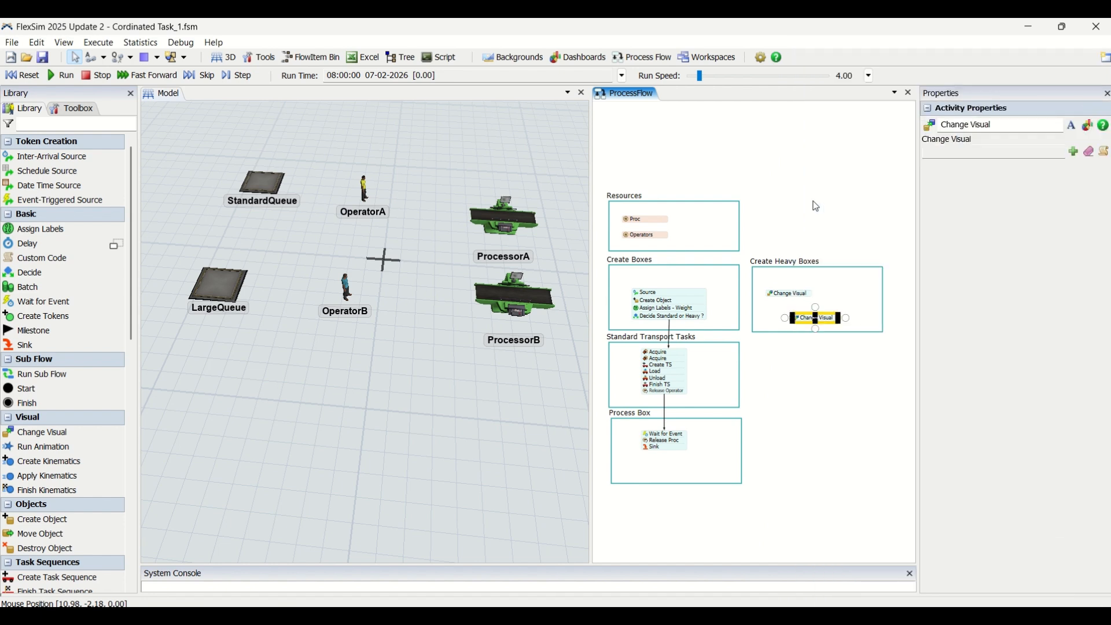
{"action": "double_click", "coordinate": [801, 390]}
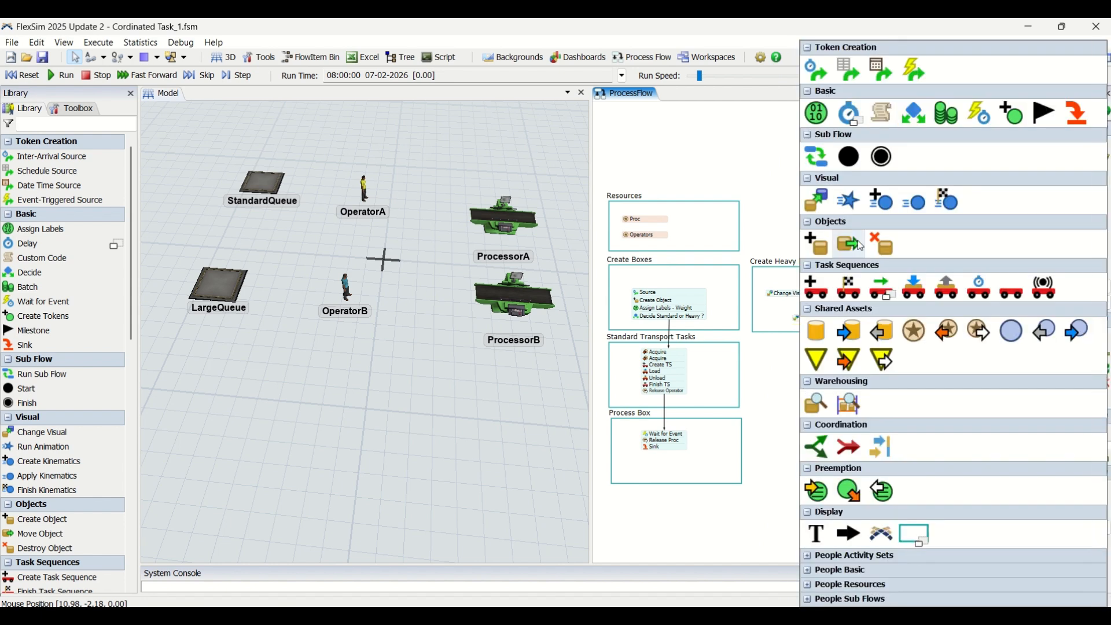
{"action": "left_click", "coordinate": [851, 250]}
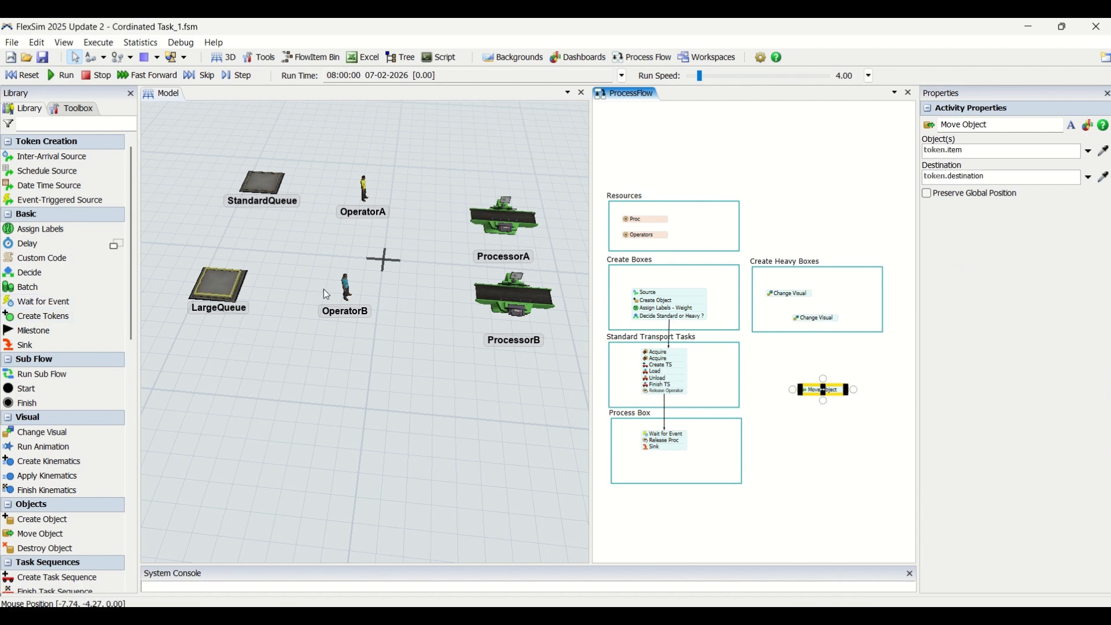
- Stack the two Change Visual activities and Move Object into one block inside the Create Heavy Boxes container
{"action": "left_click_drag", "start_coordinate": [816, 318], "coordinate": [792, 300]}
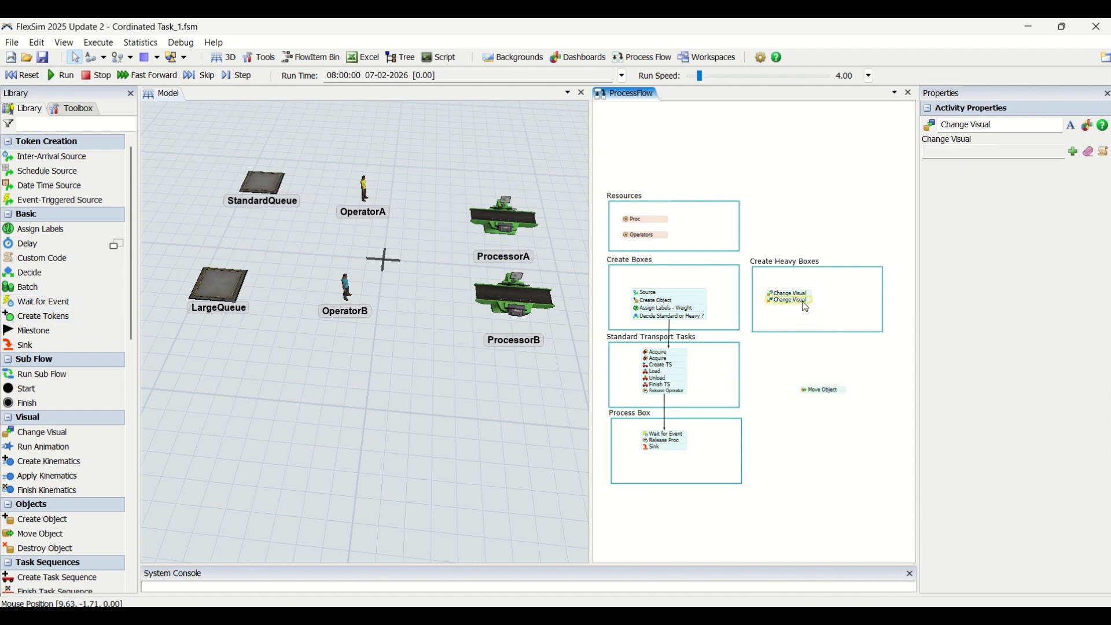
{"action": "left_click", "coordinate": [821, 390]}
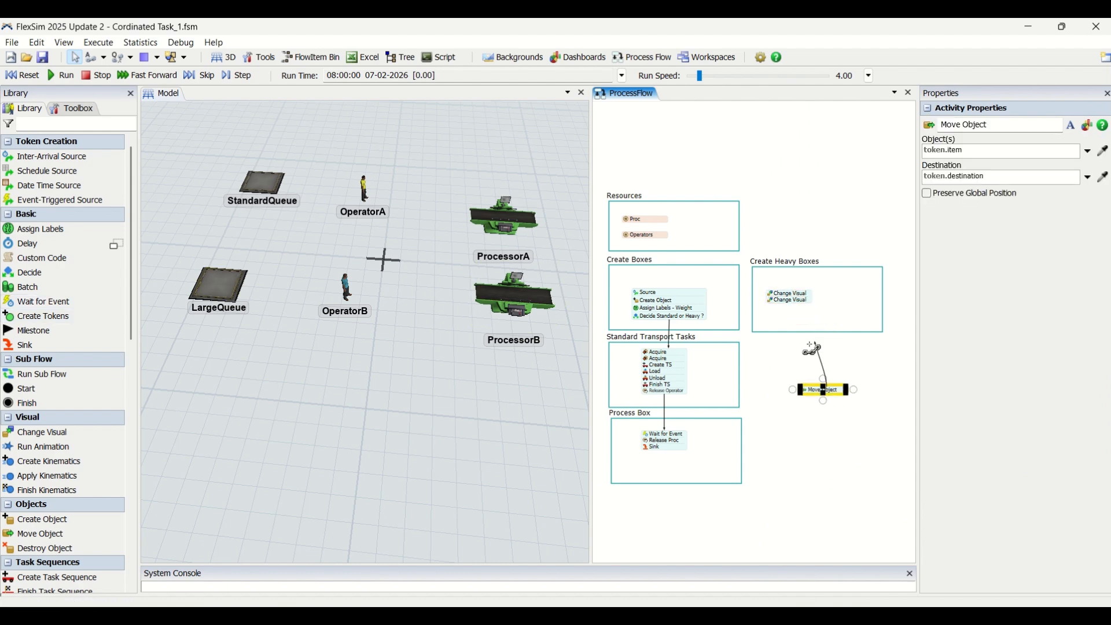
{"action": "double_click", "coordinate": [798, 379]}
{"action": "key", "text": "Escape"}
{"action": "scroll", "coordinate": [784, 375], "scroll_direction": "up", "scroll_amount": 3}
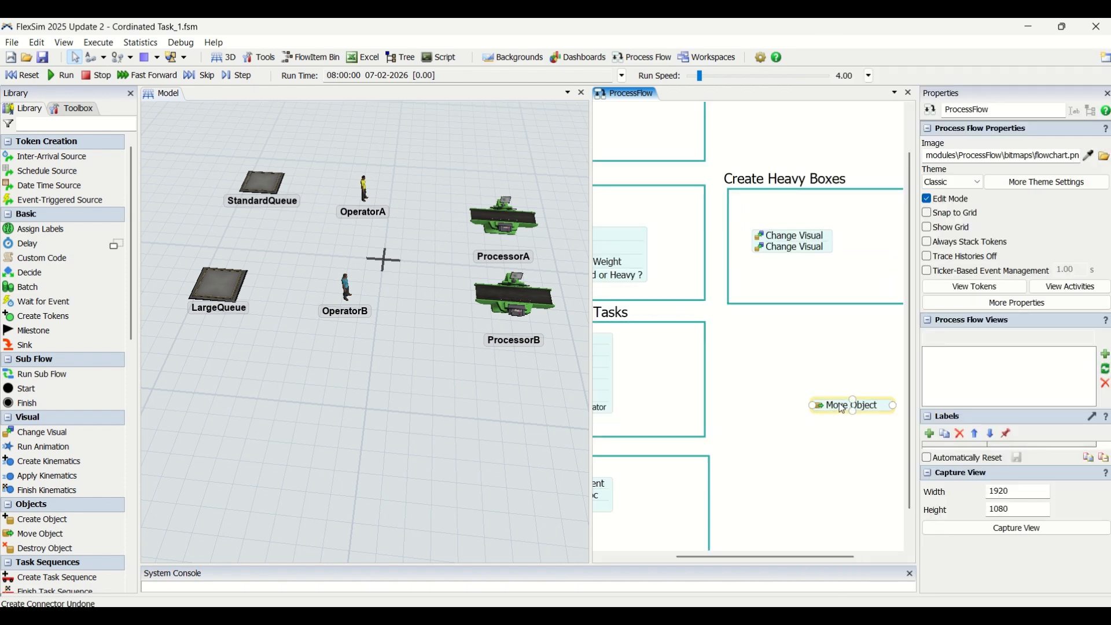
{"action": "left_click_drag", "start_coordinate": [842, 407], "coordinate": [785, 267]}
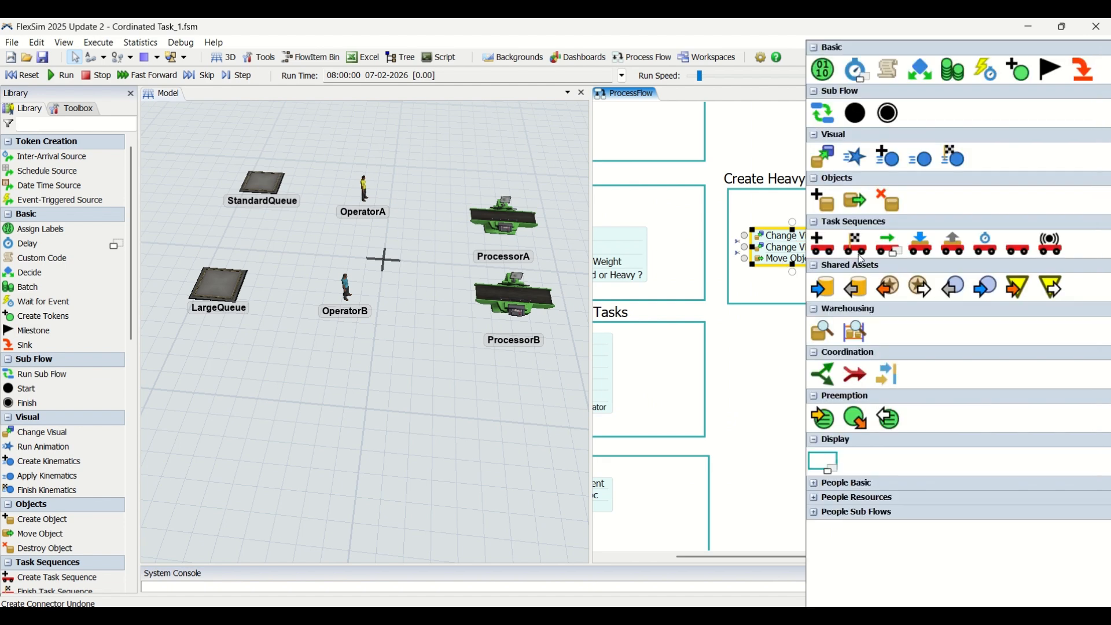
- Rename the first Change Visual activity in the heavy-box block as Change Visual Resize
{"action": "double_click", "coordinate": [797, 248]}
{"action": "left_click", "coordinate": [852, 261]}
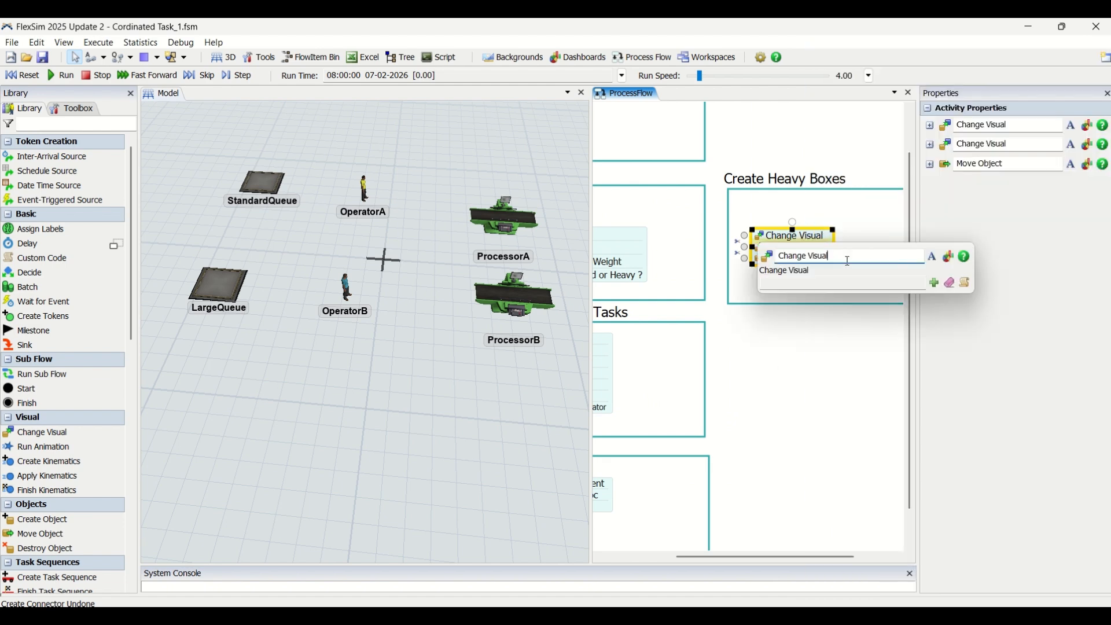
{"action": "type", "text": "Resiz"}
{"action": "left_click", "coordinate": [884, 221]}
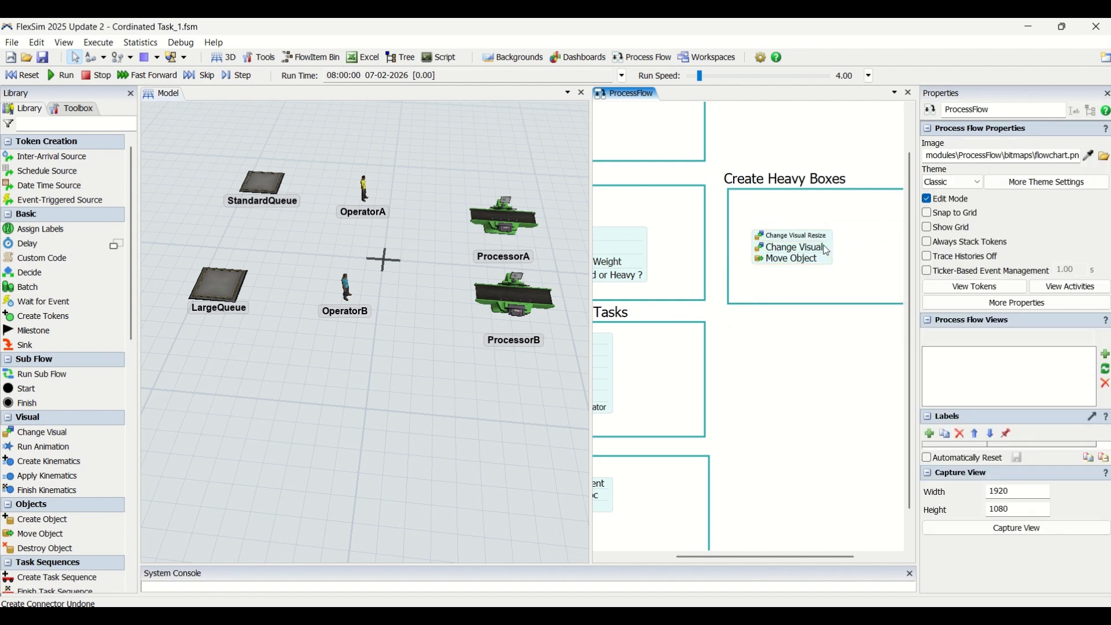
- Rename the second Change Visual activity in the heavy-box block as Change Visual Red box
{"action": "double_click", "coordinate": [828, 251]}
{"action": "left_click", "coordinate": [868, 267]}
{"action": "type", "text": "Red "}
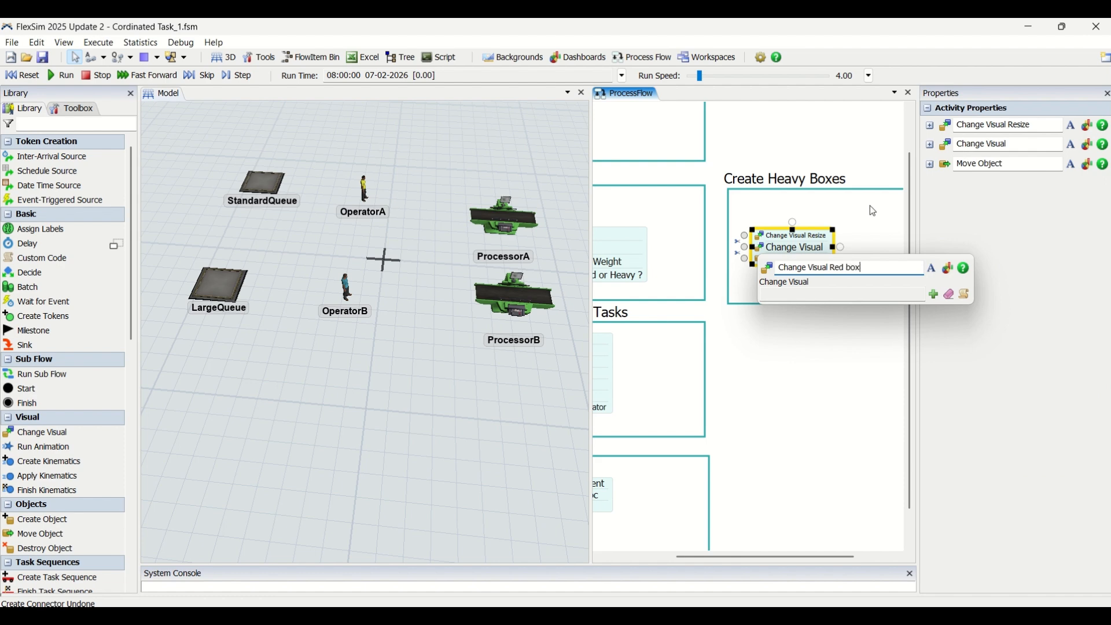
- Complete the name Change Visual Red box for the middle activity of the heavy-box block and close its settings
{"action": "type", "text": "box"}
{"action": "key", "text": "Return"}
{"action": "left_click", "coordinate": [869, 204]}
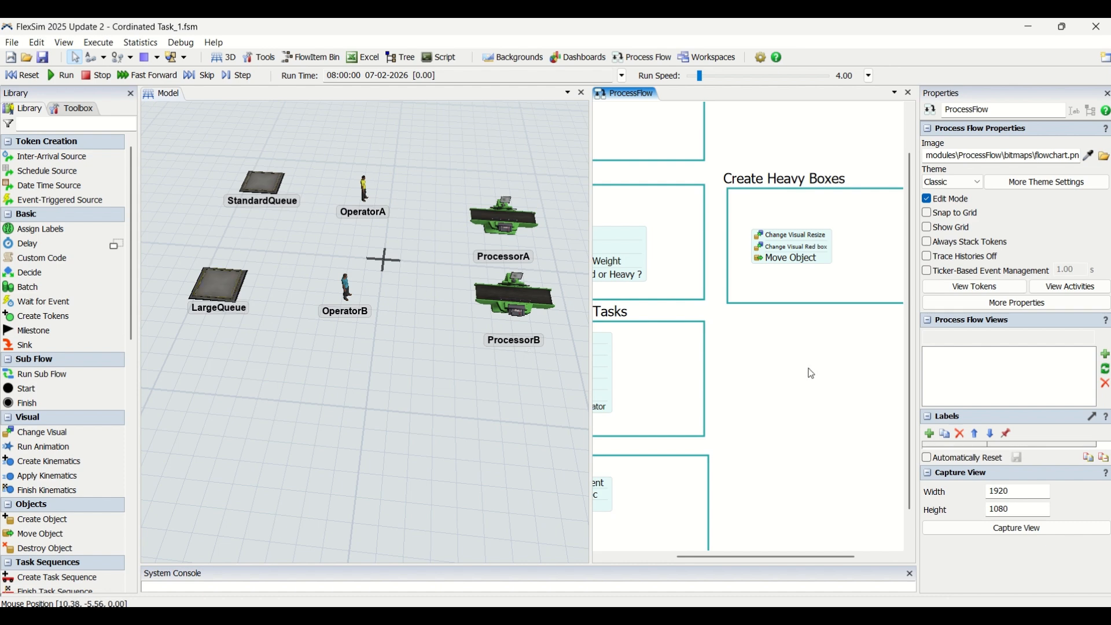
- Set the Source activity's inter-arrival time to 10 s and enable its arrival at time 0
{"action": "scroll", "coordinate": [811, 374], "scroll_direction": "down", "scroll_amount": 3}
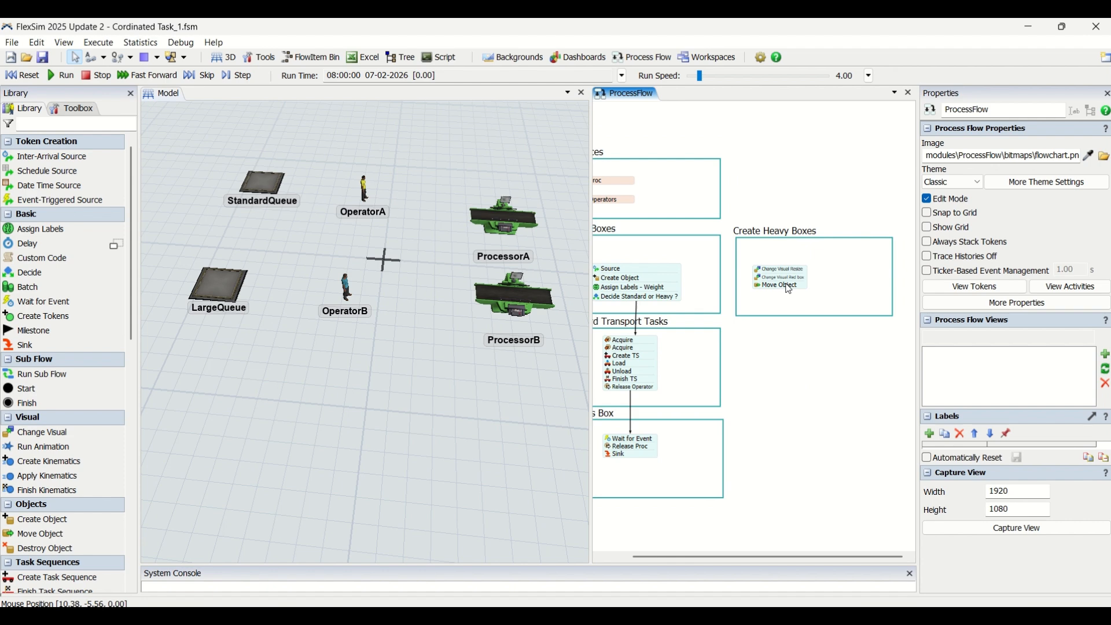
{"action": "left_click_drag", "start_coordinate": [763, 195], "coordinate": [782, 194]}
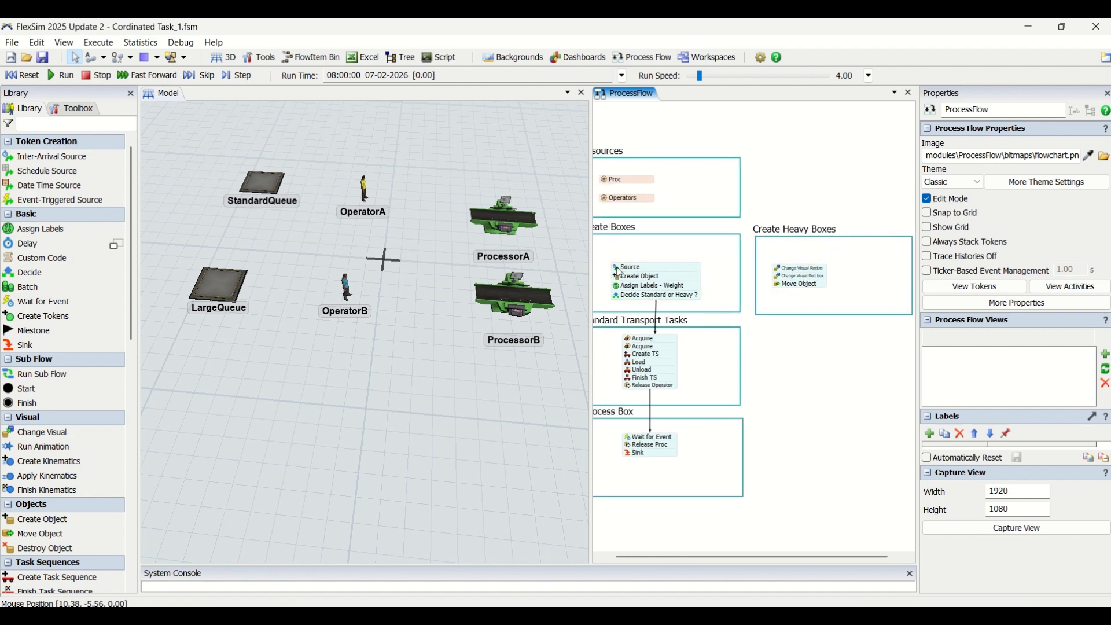
{"action": "left_click", "coordinate": [617, 268]}
{"action": "left_click", "coordinate": [664, 341]}
{"action": "key", "text": "ctrl+a"}
{"action": "type", "text": "1"}
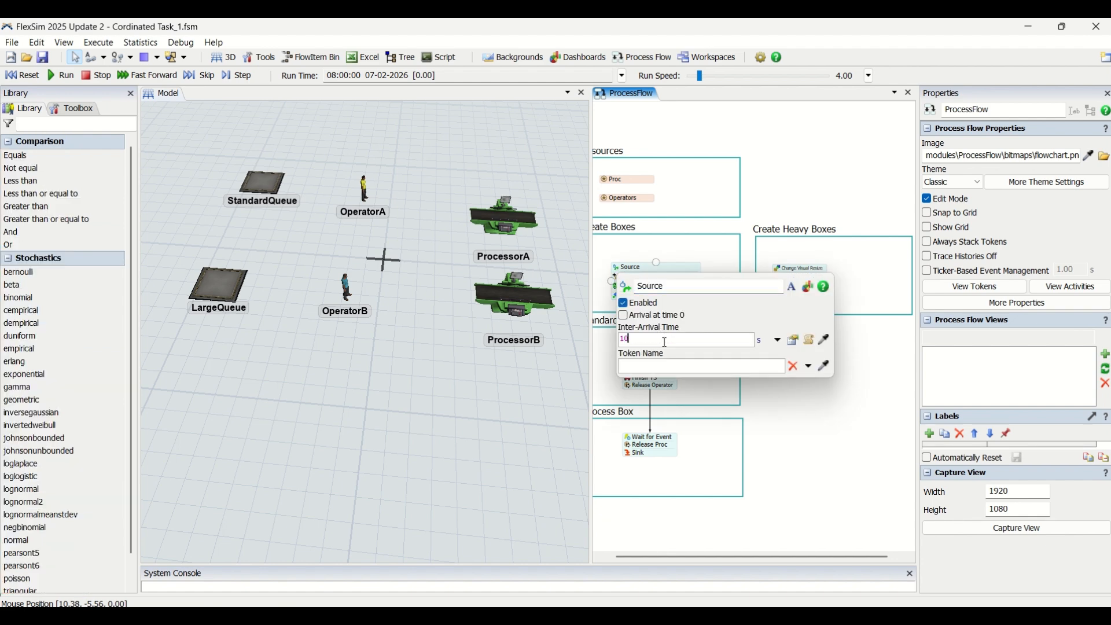
{"action": "left_click", "coordinate": [623, 316]}
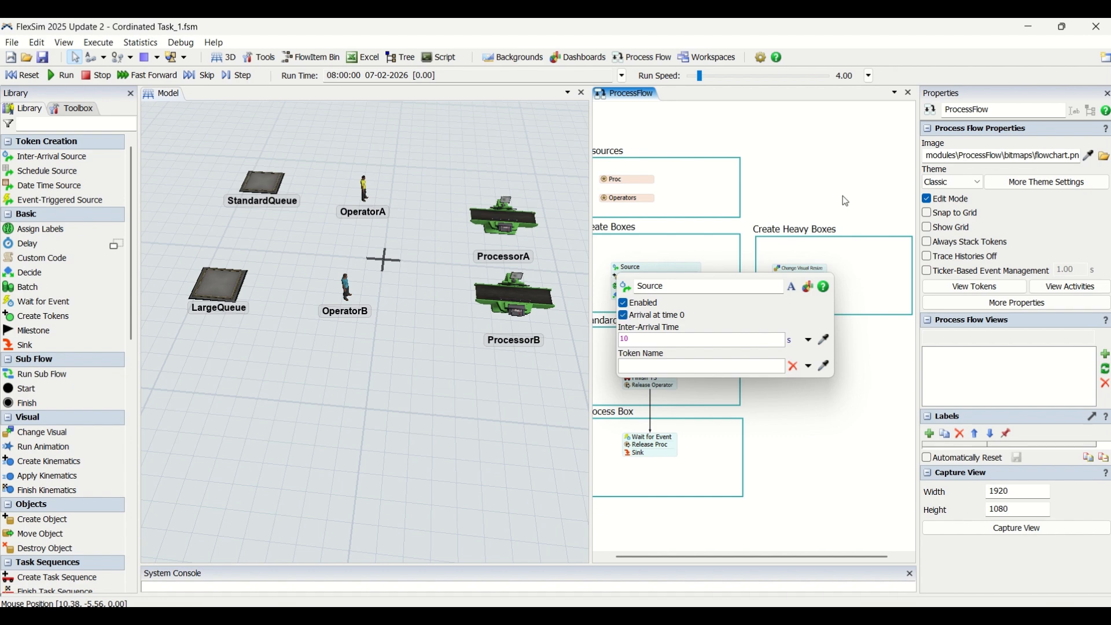
{"action": "left_click", "coordinate": [820, 187]}
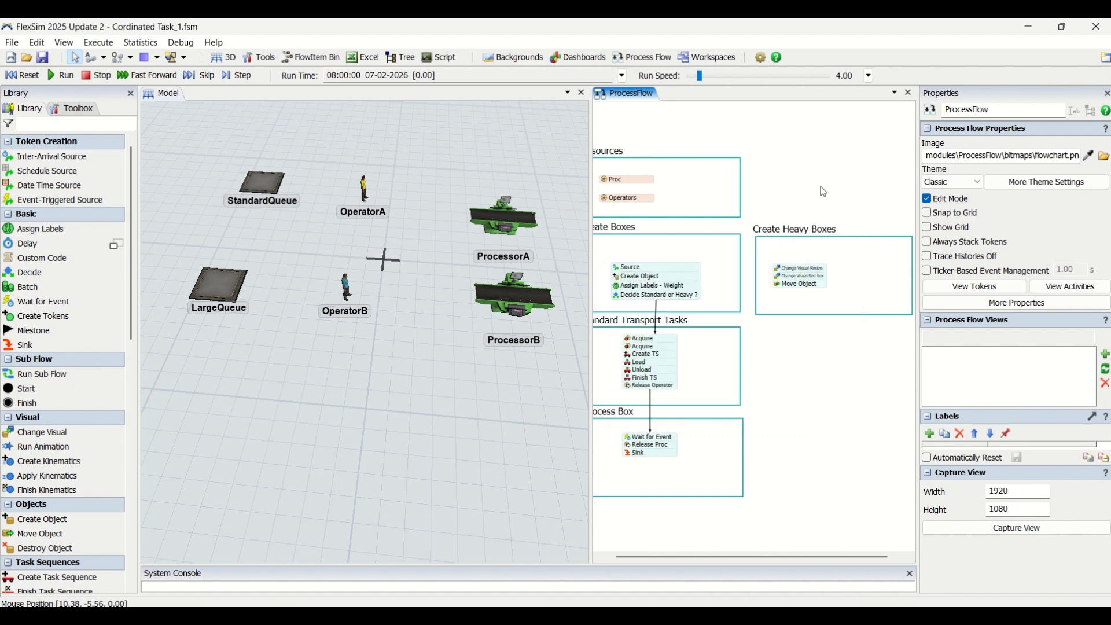
- Make the Assign Labels - Weight activity assign a label named Weight to token.Box
{"action": "left_click", "coordinate": [618, 287]}
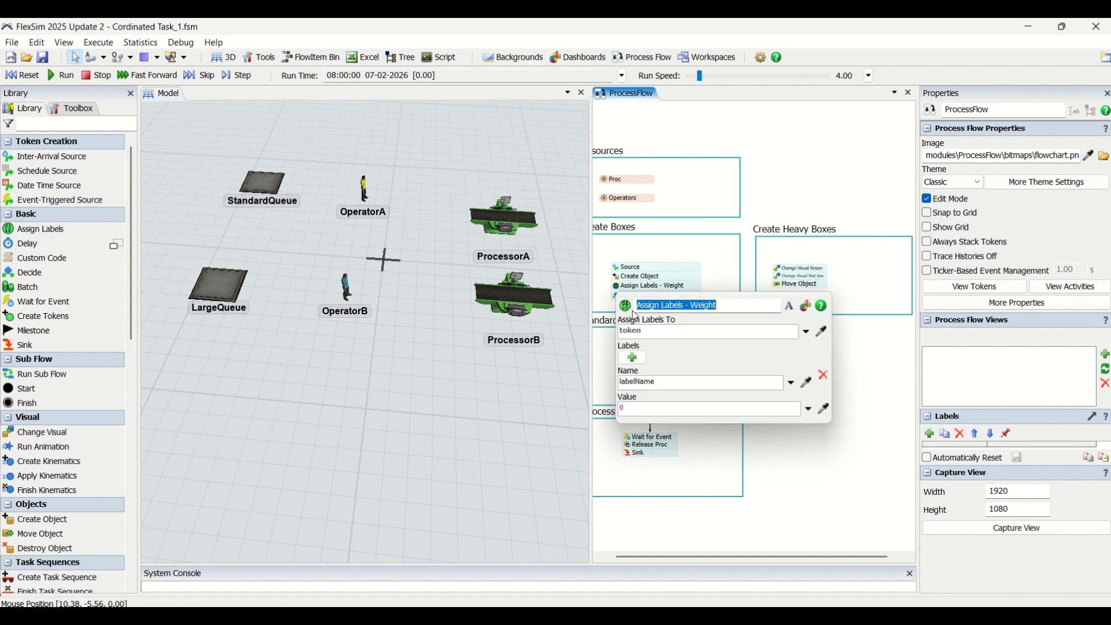
{"action": "left_click", "coordinate": [670, 334]}
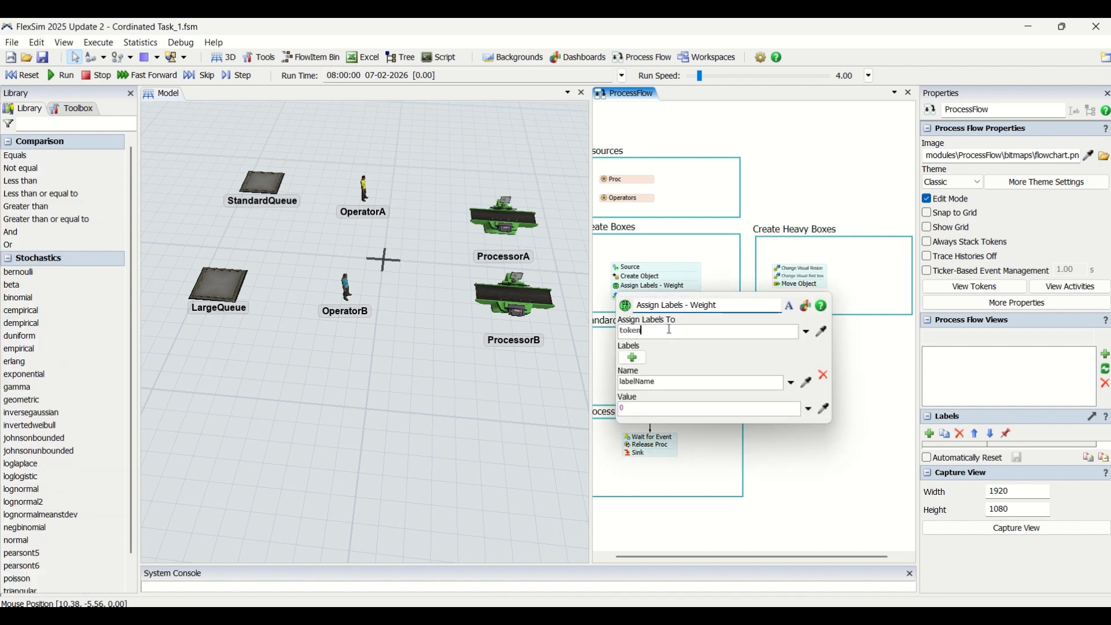
{"action": "type", "text": ".Box"}
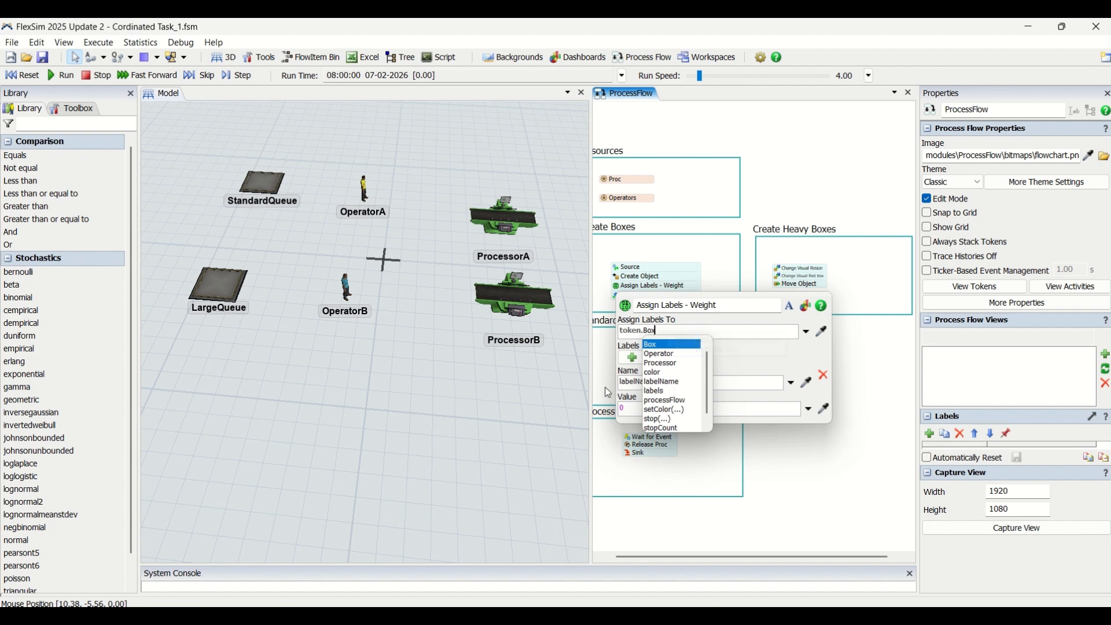
{"action": "left_click", "coordinate": [636, 385]}
{"action": "type", "text": "Weight"}
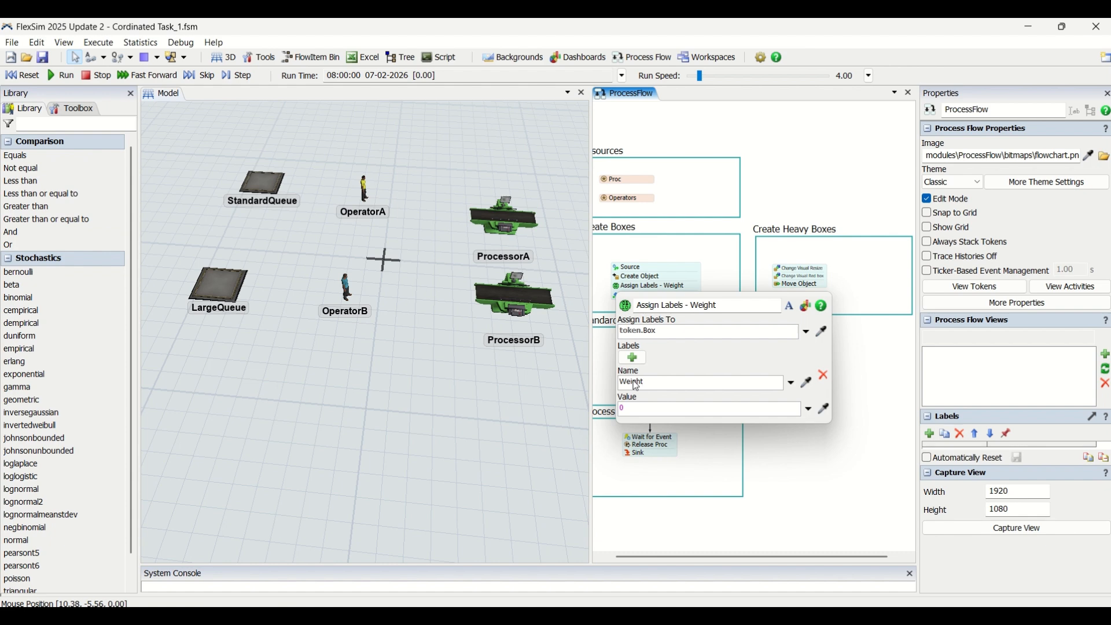
- Set the Weight label's value to a uniform distribution with a minimum of 1 and a new maximum
{"action": "left_click", "coordinate": [663, 405]}
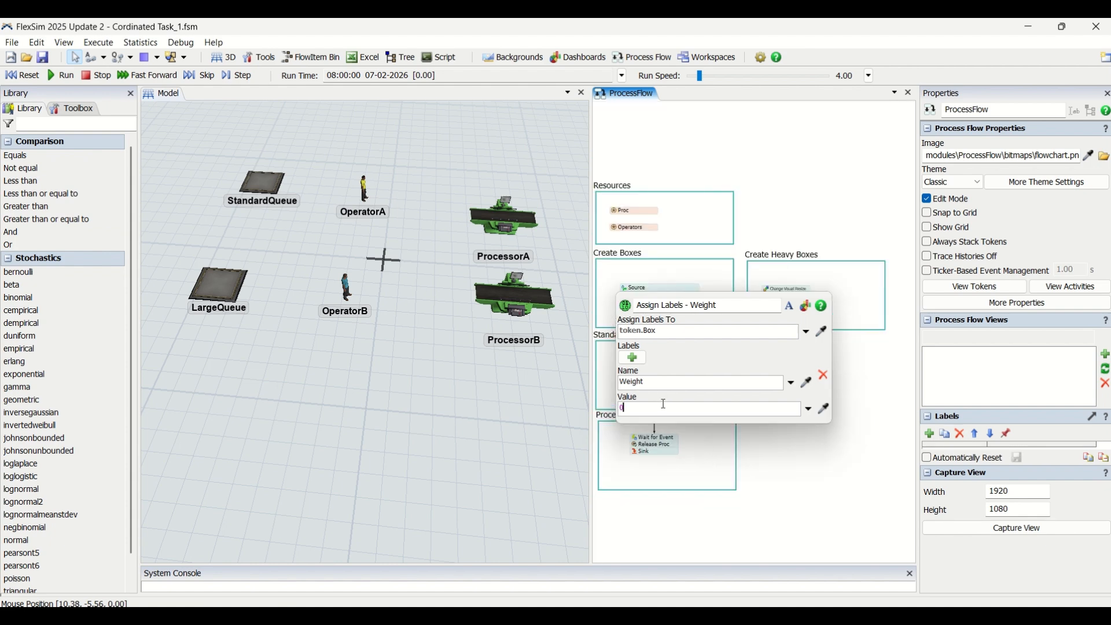
{"action": "left_click", "coordinate": [809, 409]}
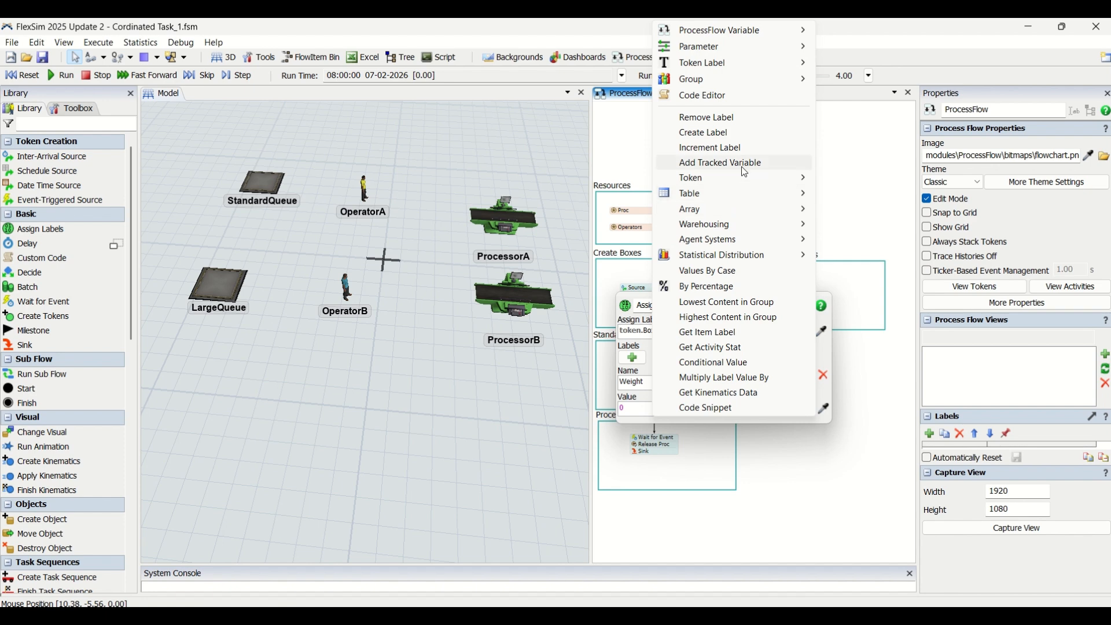
{"action": "mouse_move", "coordinate": [759, 259]}
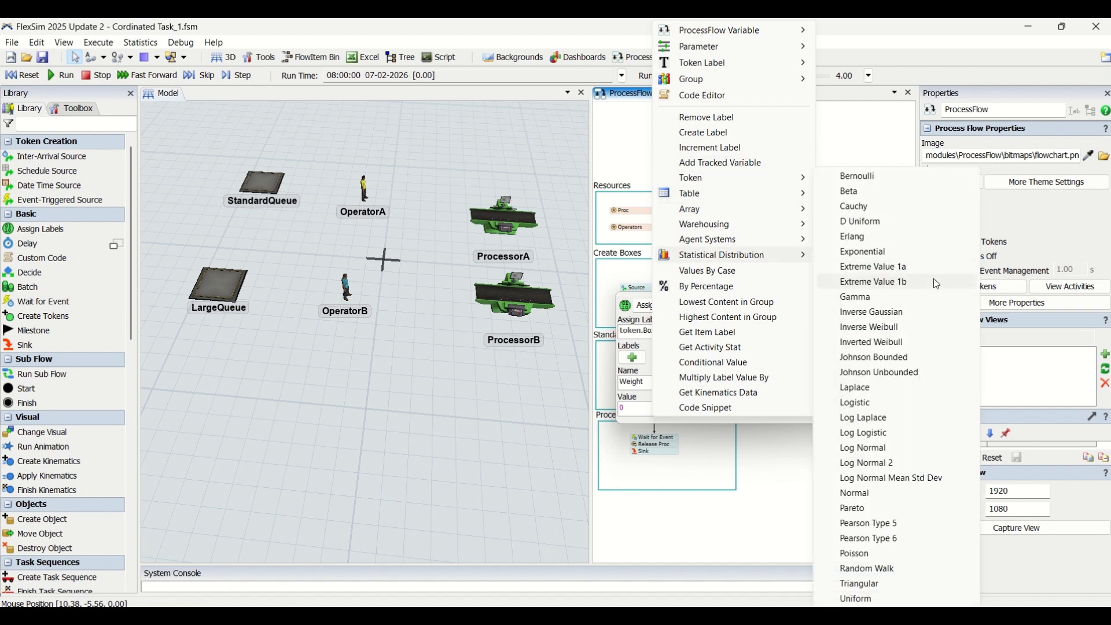
{"action": "left_click", "coordinate": [875, 594]}
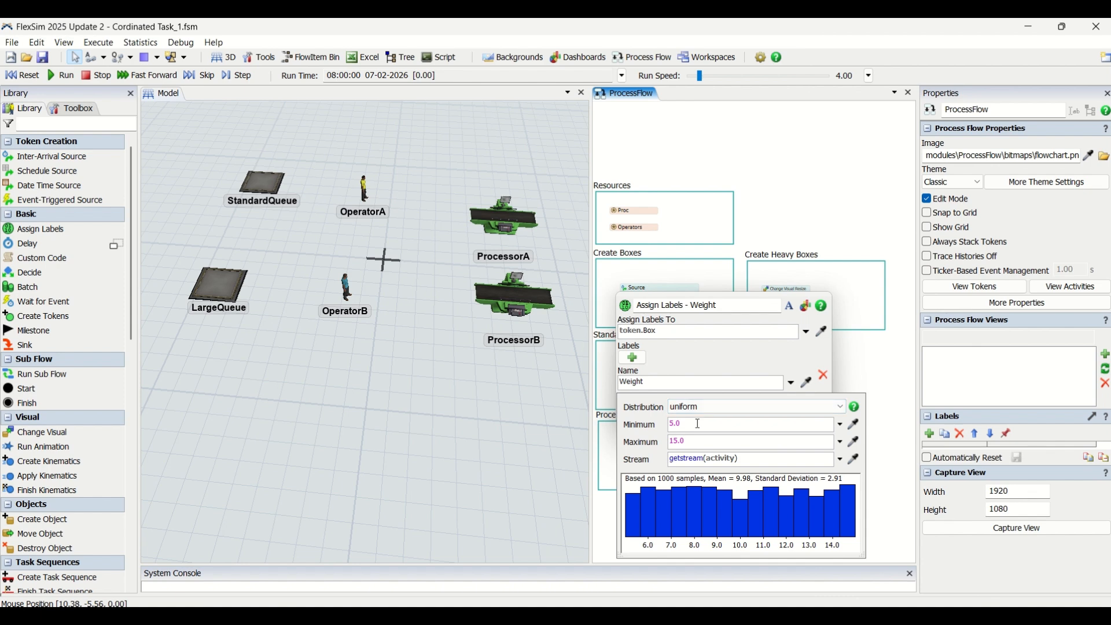
{"action": "double_click", "coordinate": [699, 424]}
{"action": "type", "text": "1"}
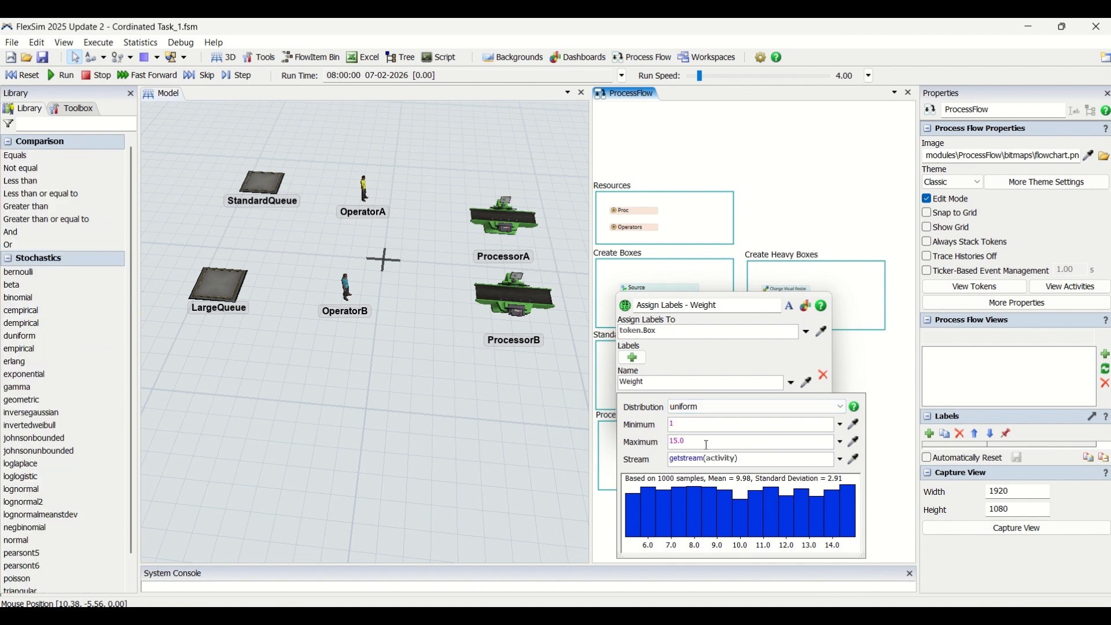
{"action": "double_click", "coordinate": [707, 444]}
{"action": "type", "text": "5"}
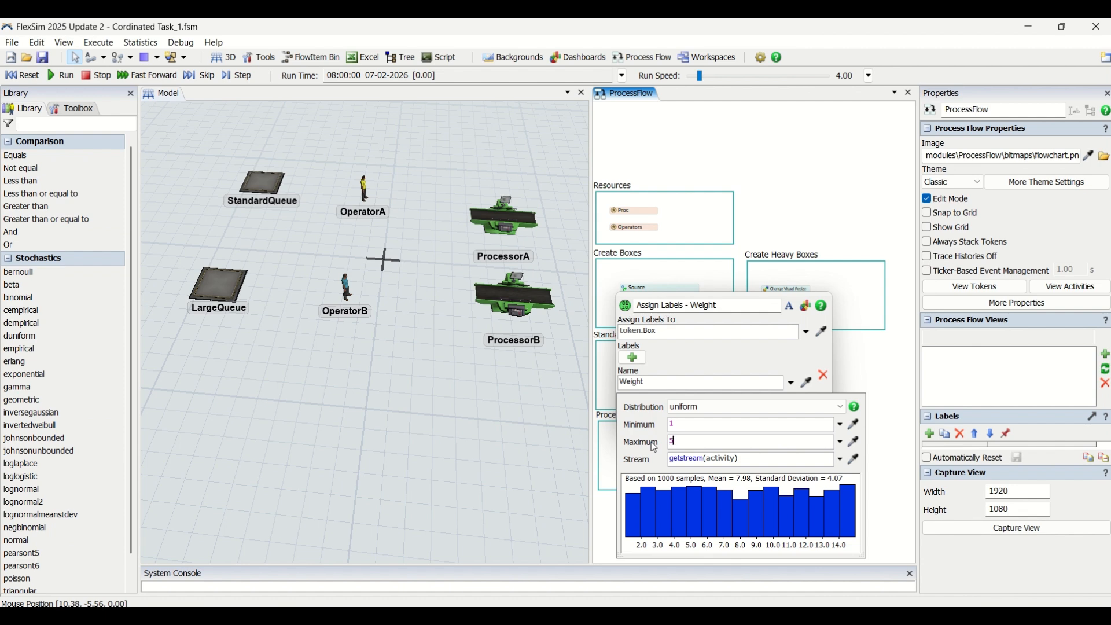
{"action": "left_click", "coordinate": [876, 368]}
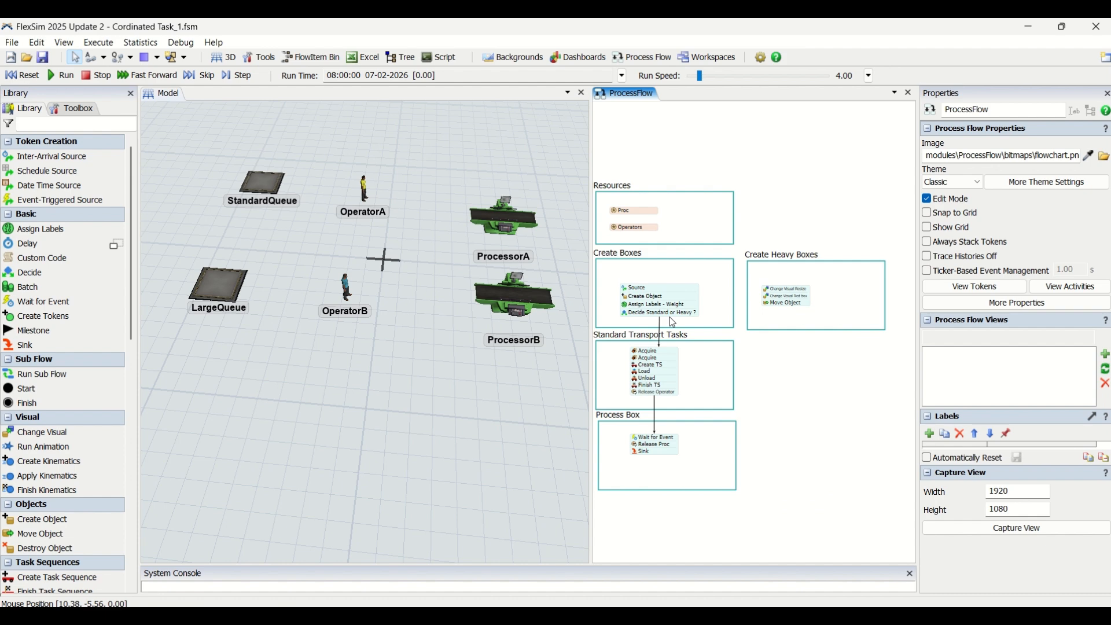
- Set Decide Standard or Heavy ? to a Conditional Decide on token.Box.Weight <40, with true 1 and false 2
{"action": "double_click", "coordinate": [629, 317]}
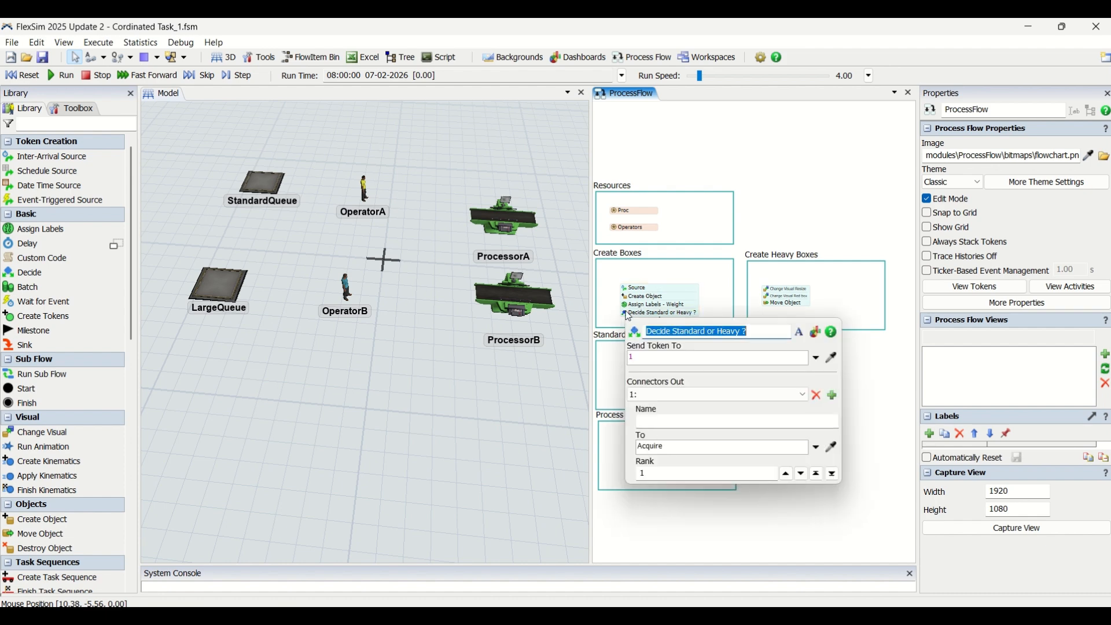
{"action": "left_click", "coordinate": [817, 358]}
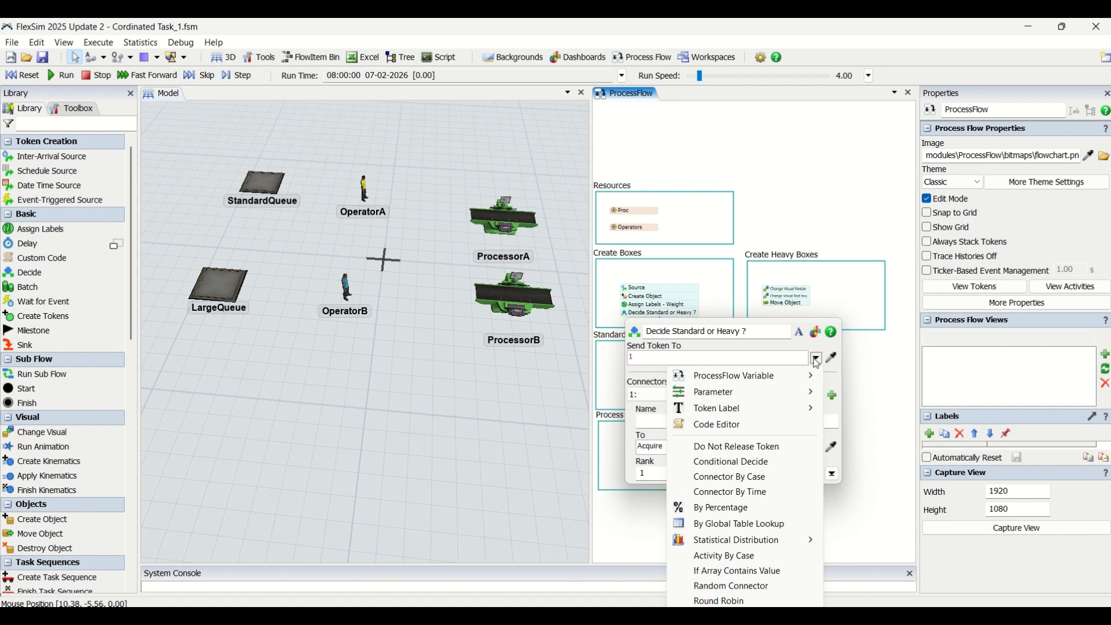
{"action": "left_click", "coordinate": [730, 462]}
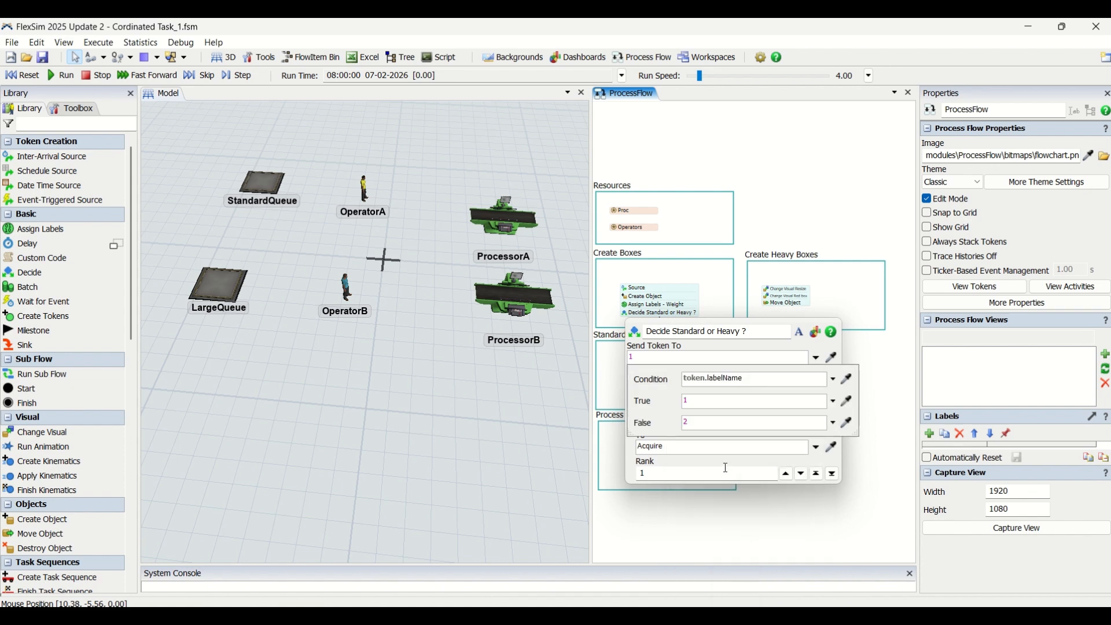
{"action": "double_click", "coordinate": [728, 377]}
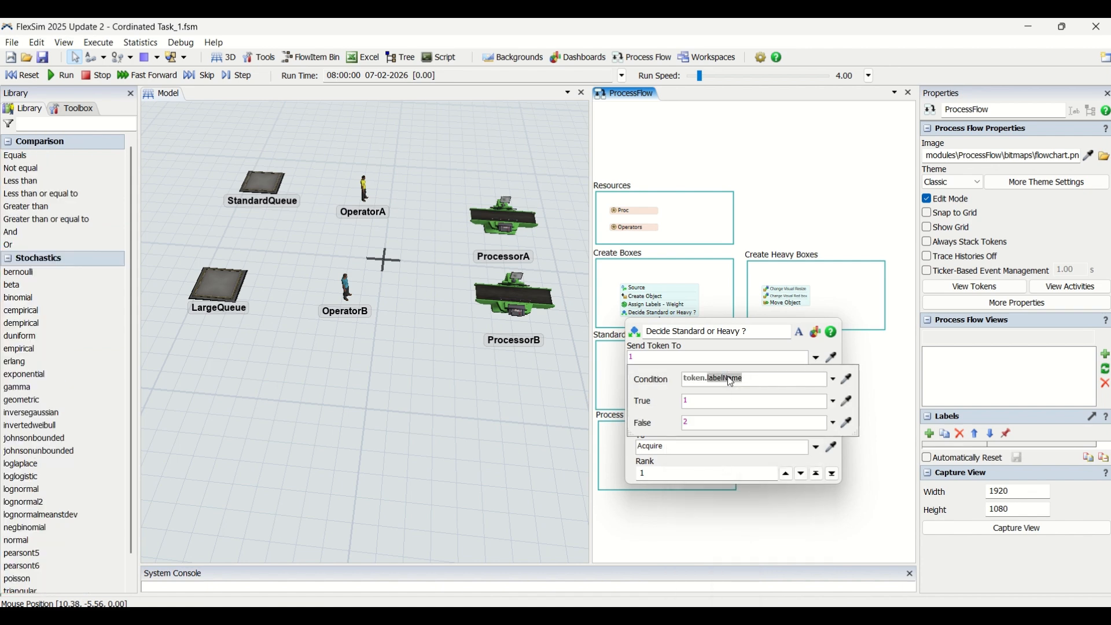
{"action": "type", "text": "Bo"}
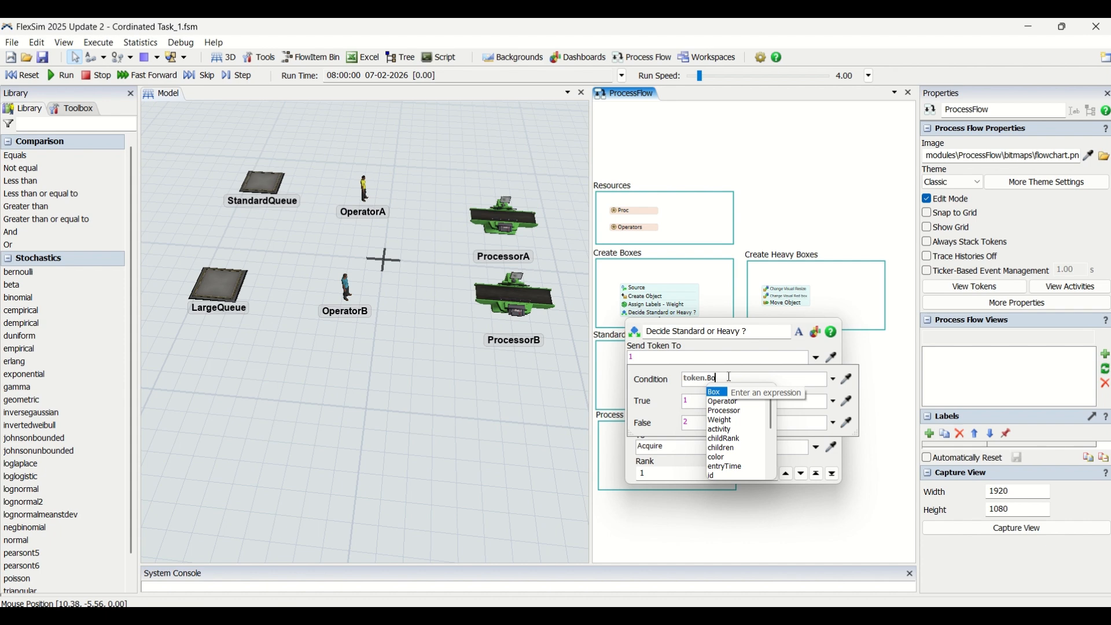
{"action": "type", "text": "x."}
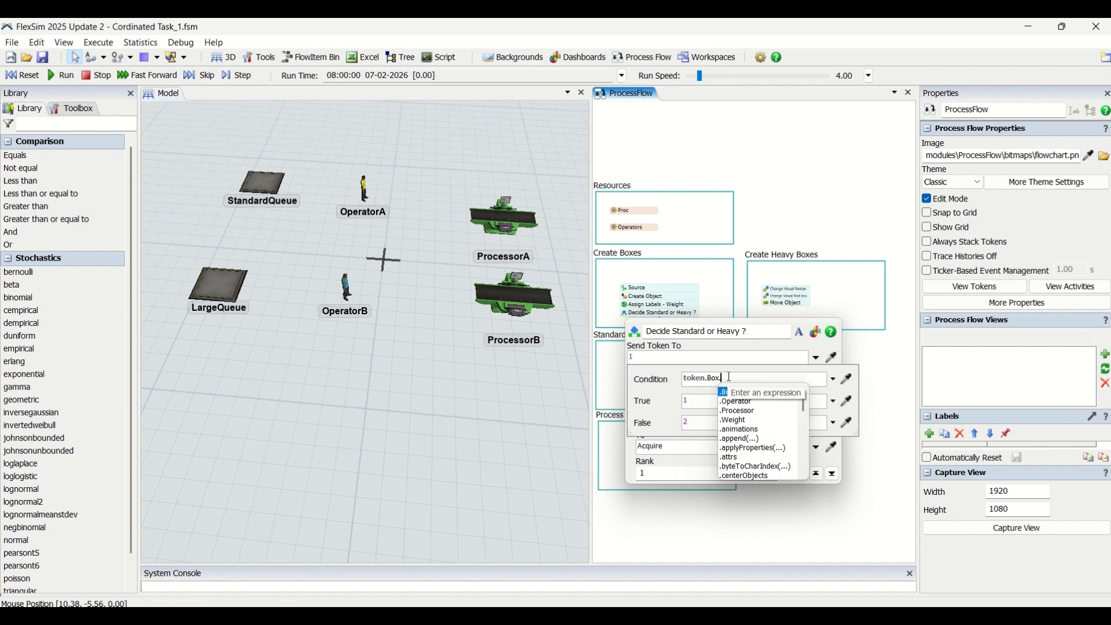
{"action": "left_click", "coordinate": [743, 421]}
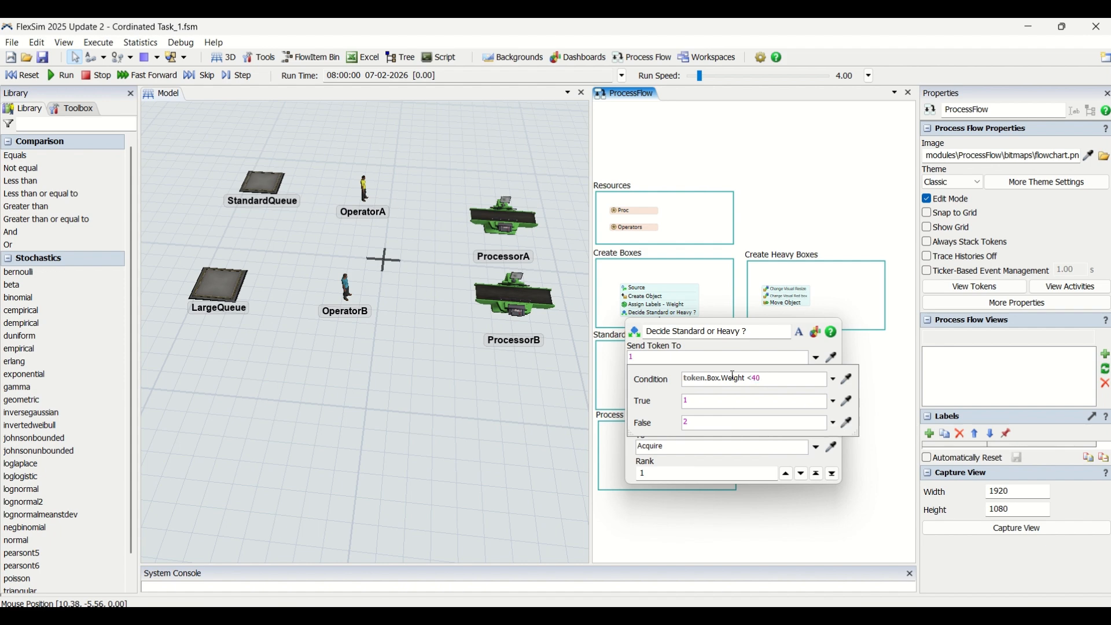
{"action": "left_click", "coordinate": [660, 332]}
{"action": "left_click", "coordinate": [659, 359]}
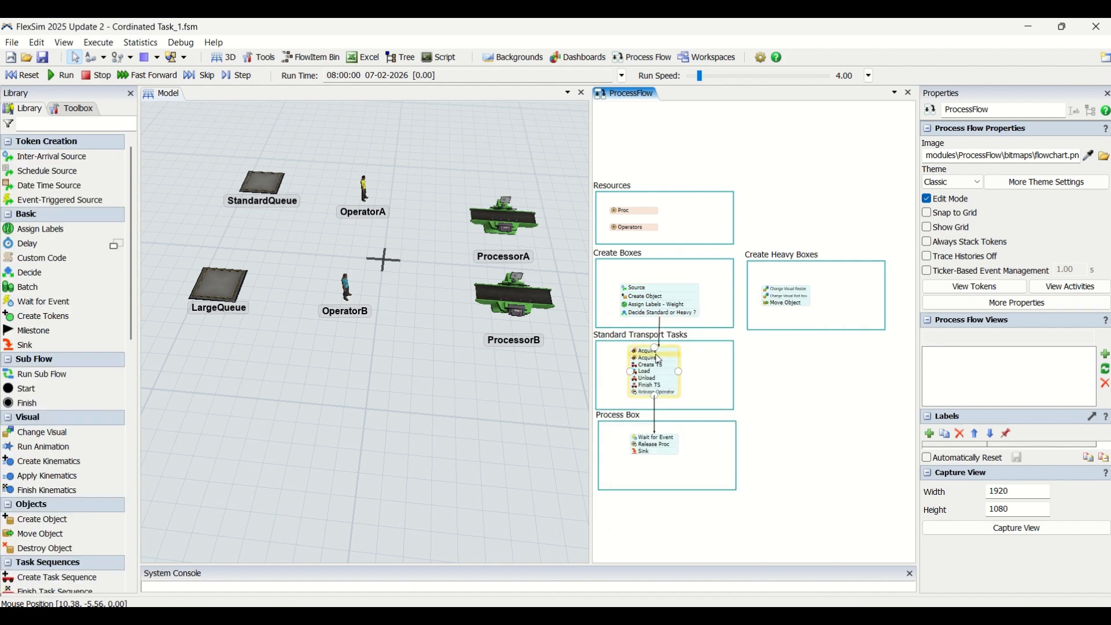
- Connect the Decide Standard or Heavy ? activity to the block in the Create Heavy Boxes container
{"action": "left_click", "coordinate": [698, 294]}
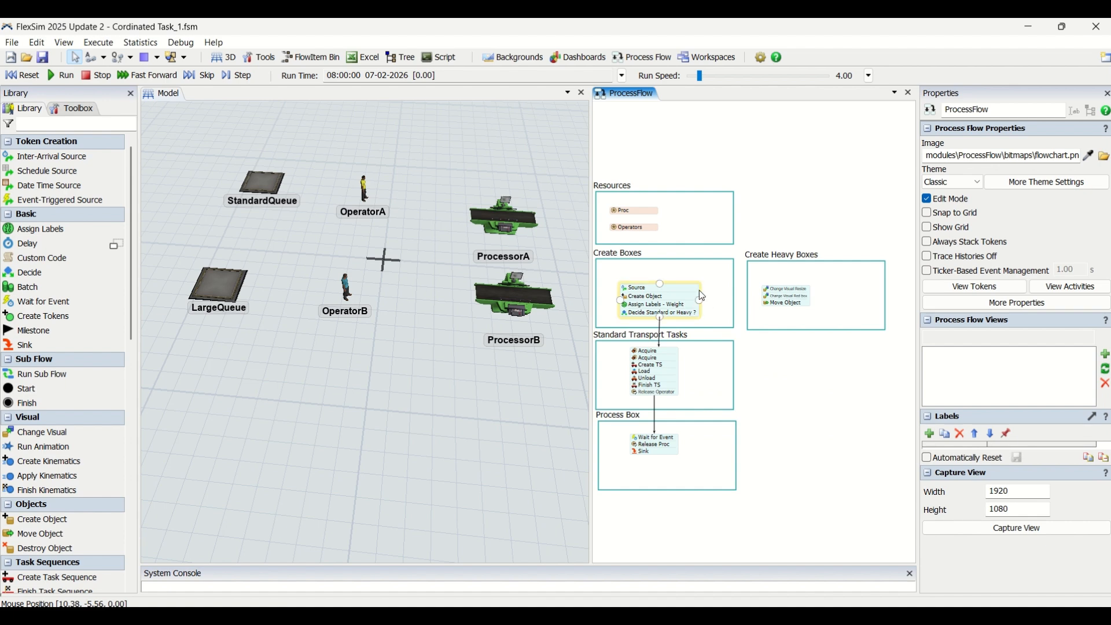
{"action": "left_click_drag", "start_coordinate": [704, 317], "coordinate": [766, 303]}
{"action": "left_click", "coordinate": [780, 384]}
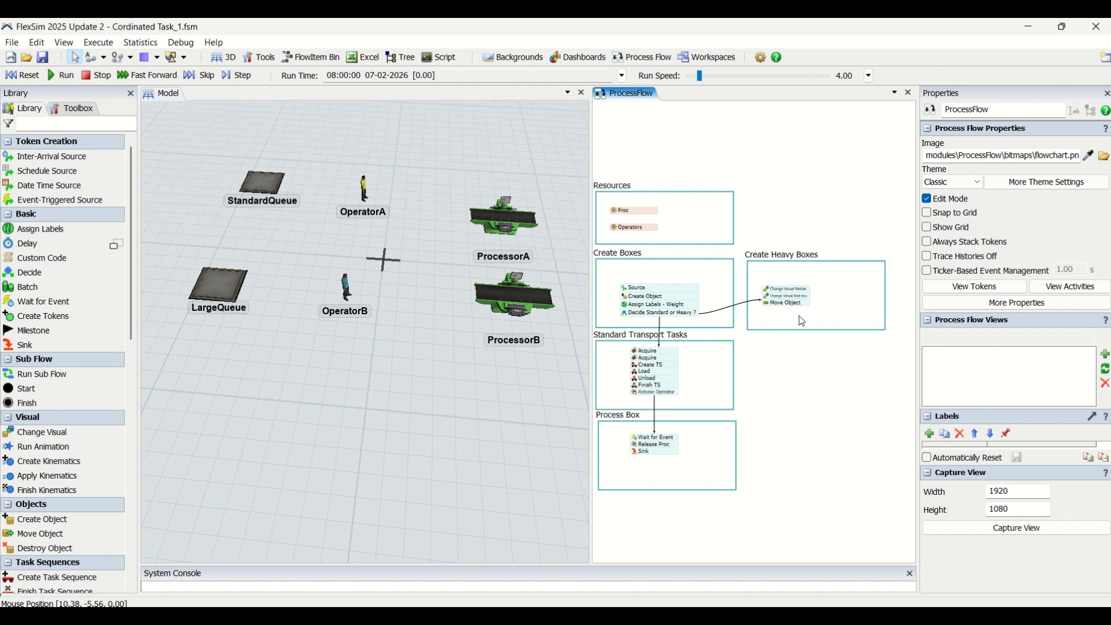
- Add a Set Rotation, Size, or Location option to Change Visual Resize, with token.Box as its object
{"action": "double_click", "coordinate": [778, 289]}
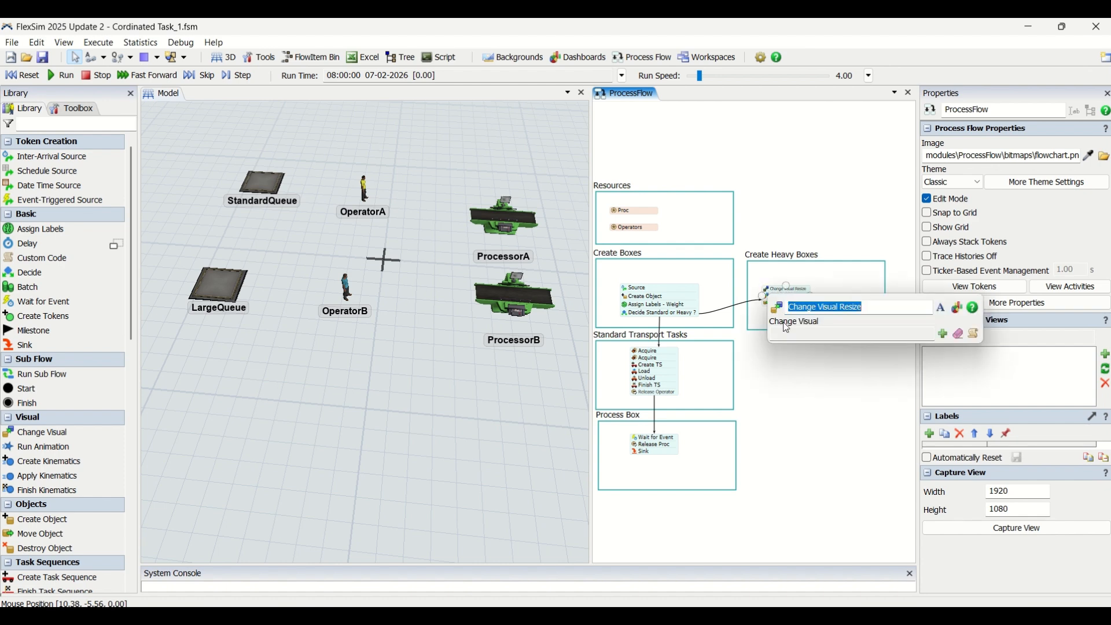
{"action": "left_click", "coordinate": [944, 335]}
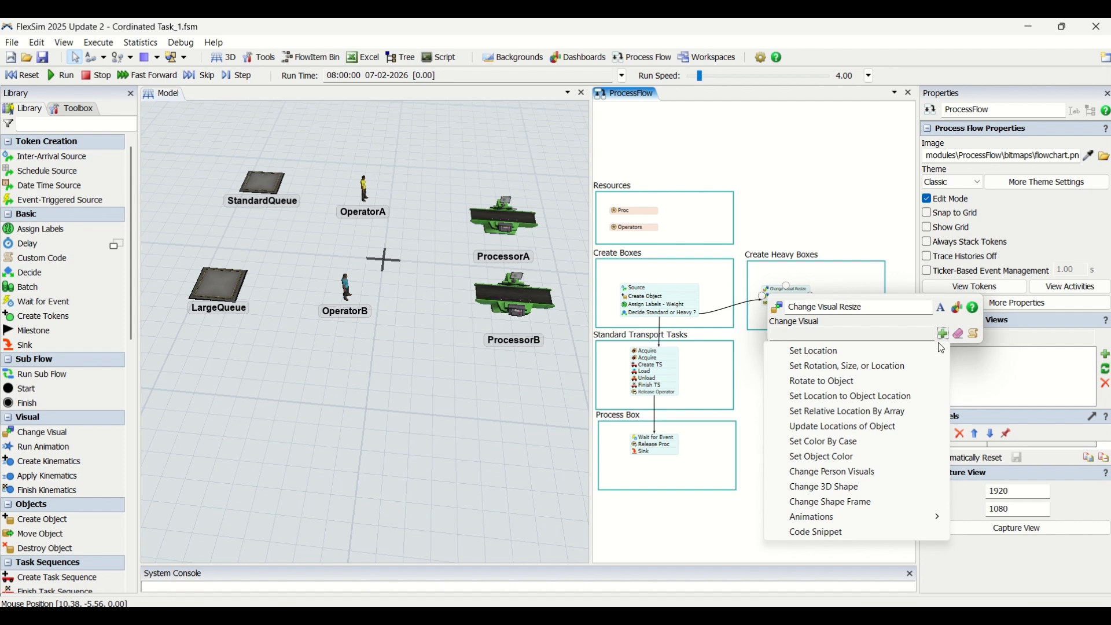
{"action": "left_click", "coordinate": [876, 368]}
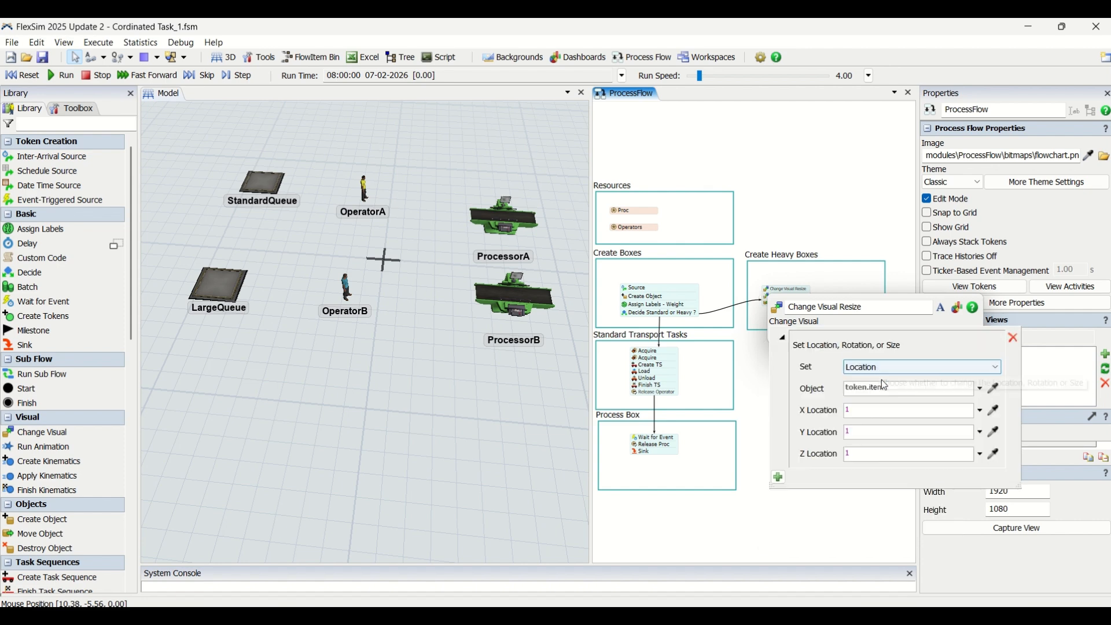
{"action": "double_click", "coordinate": [883, 388]}
{"action": "type", "text": "Box"}
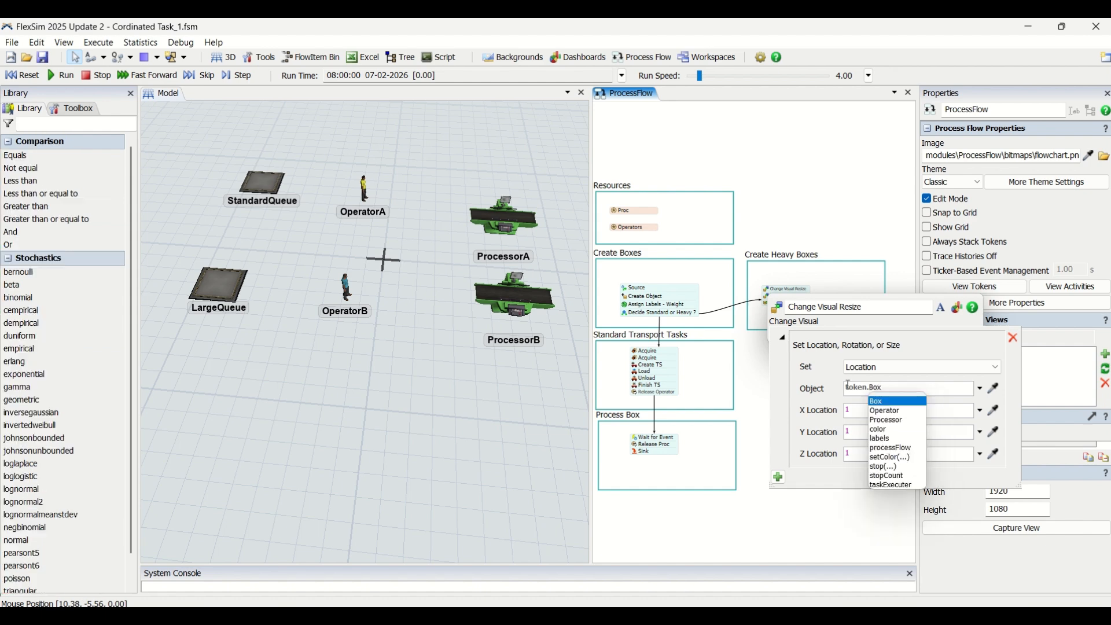
- Make the Change Visual Resize option set the box's Size, with a Z Size of 0.8
{"action": "left_click", "coordinate": [855, 412]}
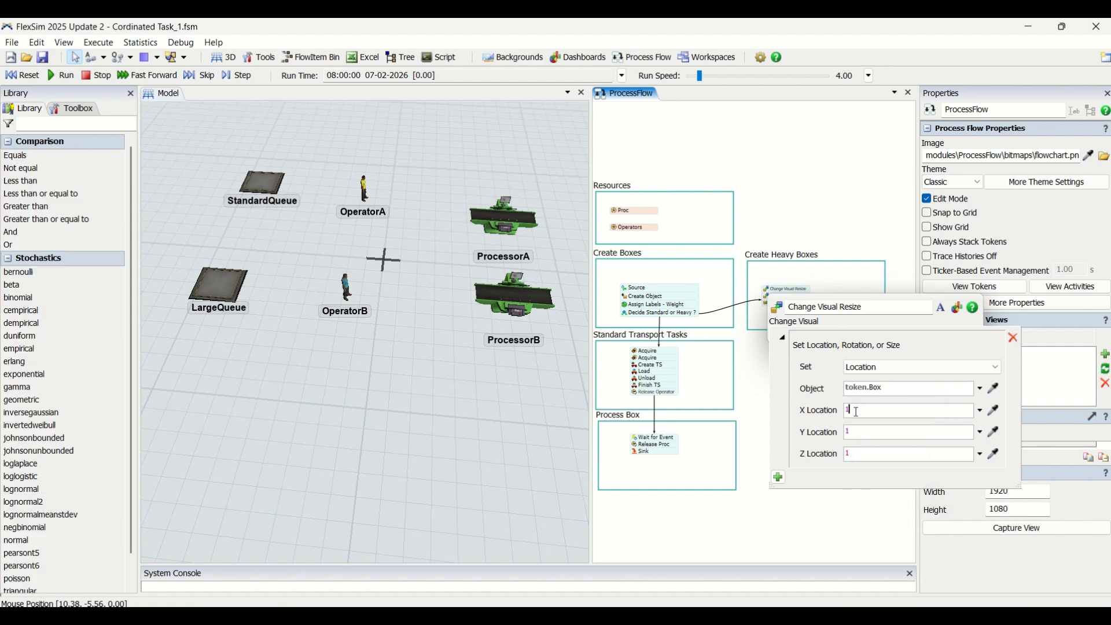
{"action": "left_click", "coordinate": [874, 457]}
{"action": "type", "text": "0.8"}
{"action": "left_click", "coordinate": [867, 370]}
{"action": "left_click", "coordinate": [874, 400]}
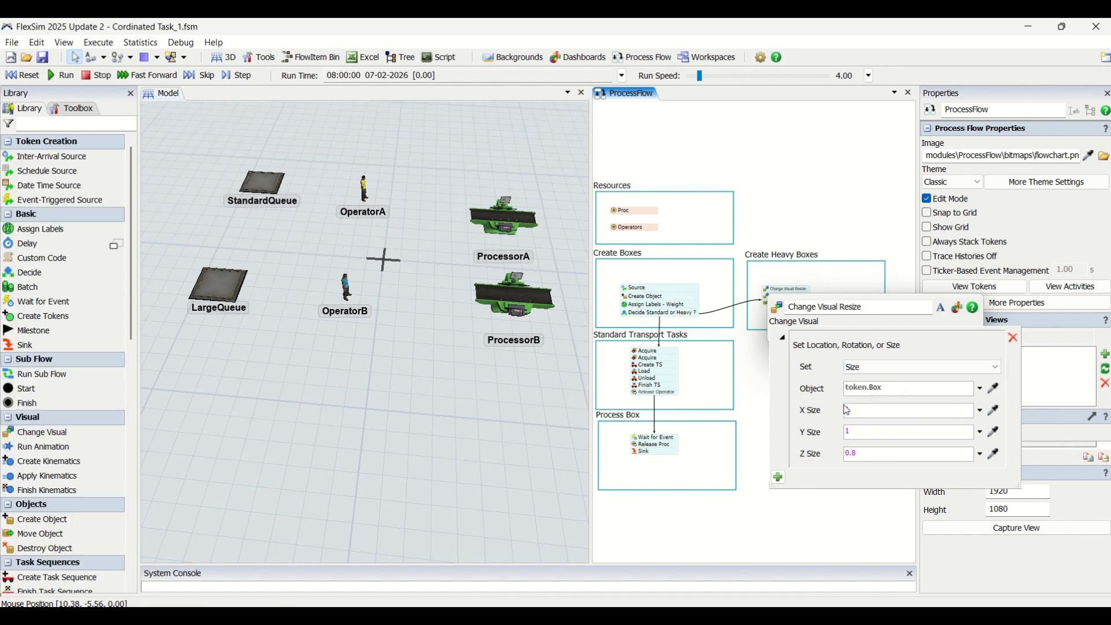
{"action": "left_click", "coordinate": [851, 525]}
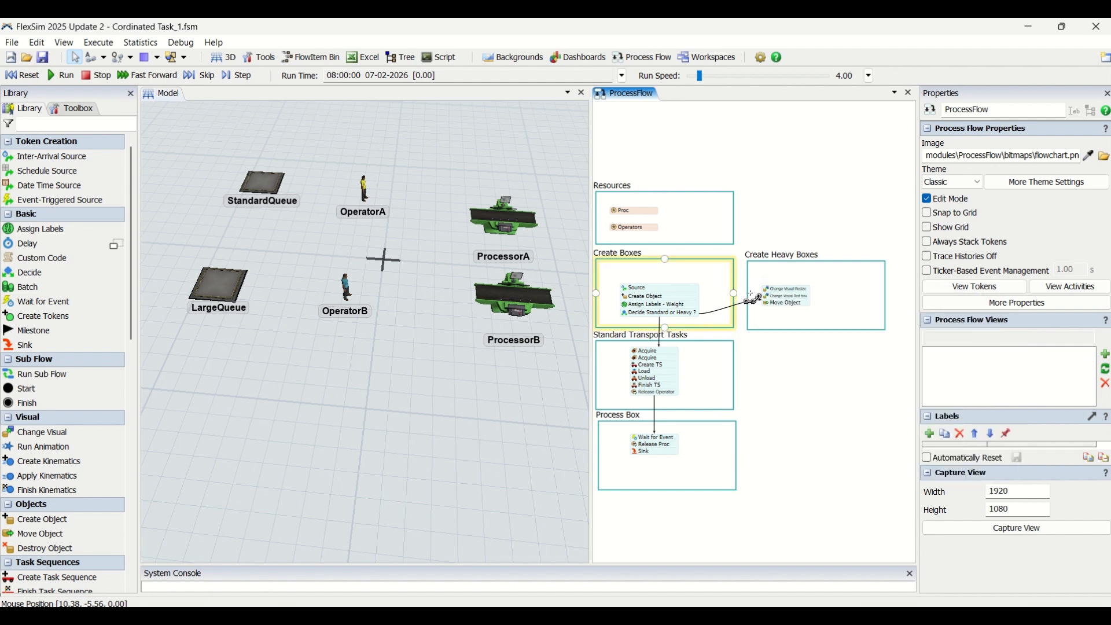
- Add a Set Object Color option to Change Visual Red box, with token.Box as its object and Color.red as its color
{"action": "double_click", "coordinate": [768, 300]}
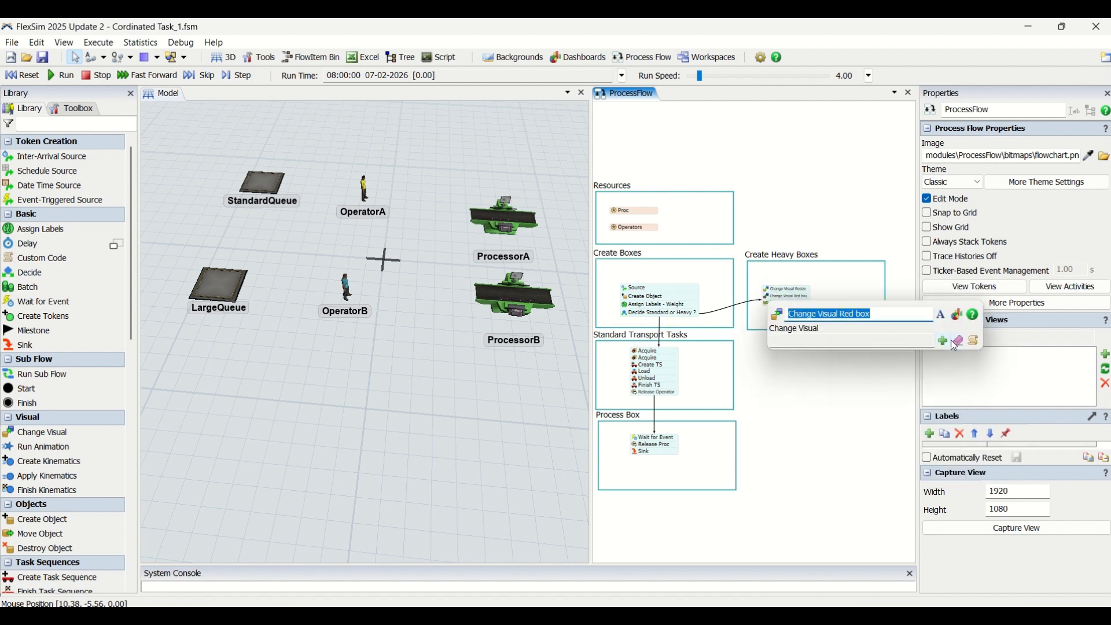
{"action": "left_click", "coordinate": [943, 340]}
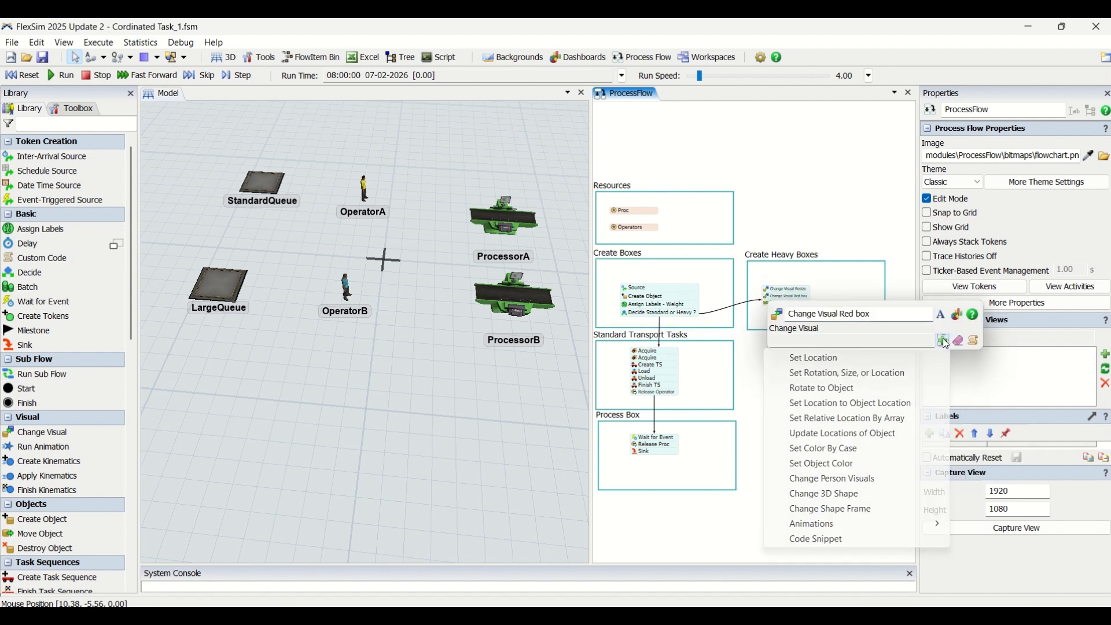
{"action": "left_click", "coordinate": [853, 468]}
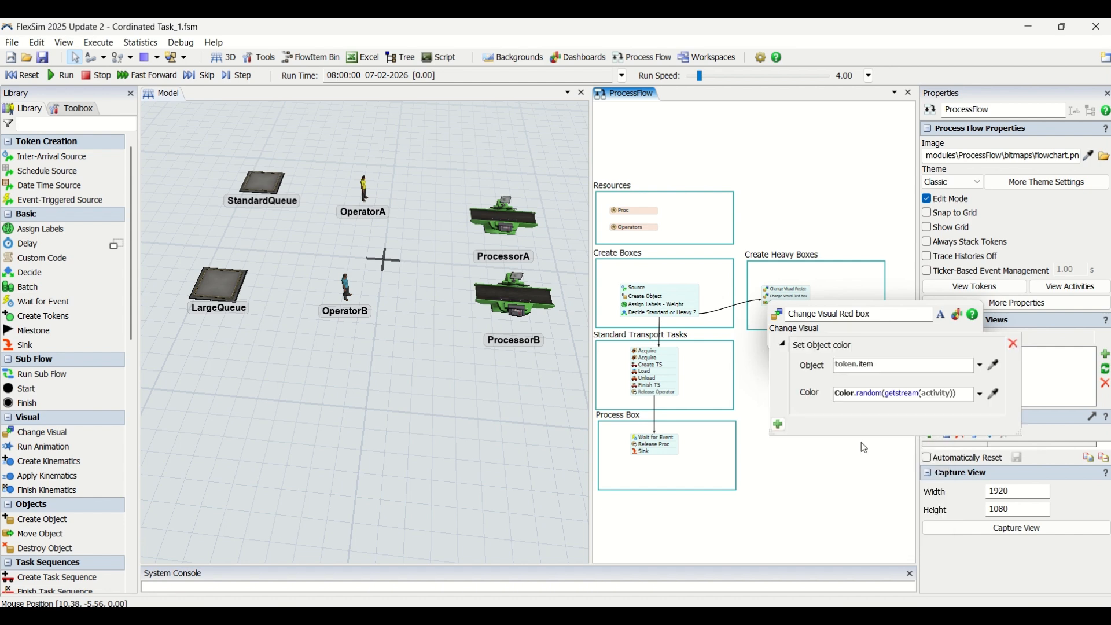
{"action": "double_click", "coordinate": [866, 365]}
{"action": "type", "text": "Box"}
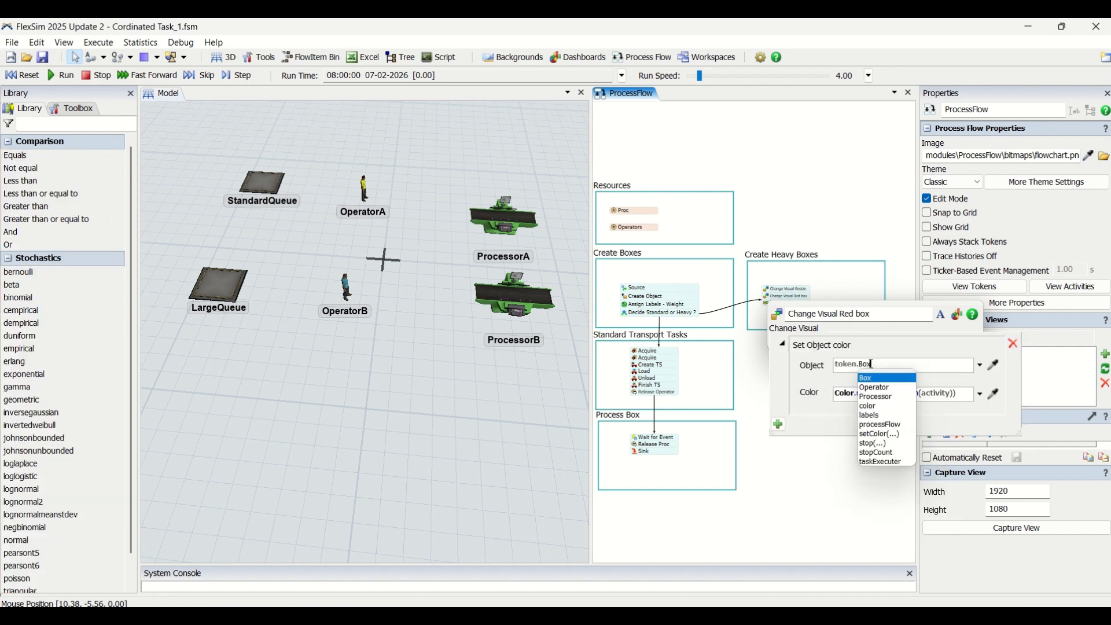
{"action": "left_click", "coordinate": [980, 394]}
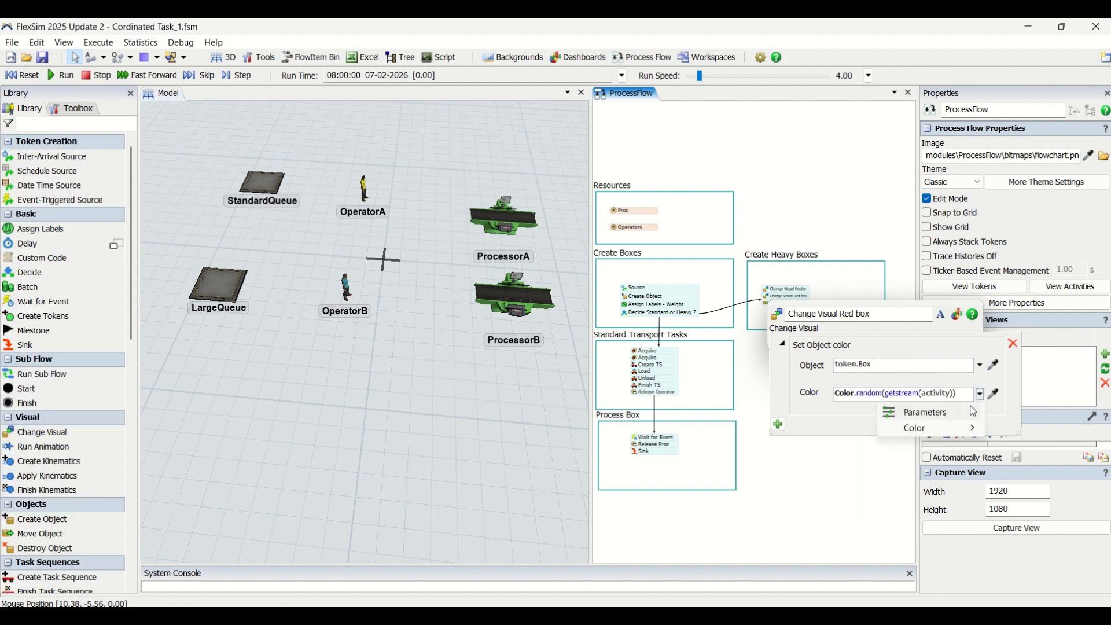
{"action": "mouse_move", "coordinate": [926, 428]}
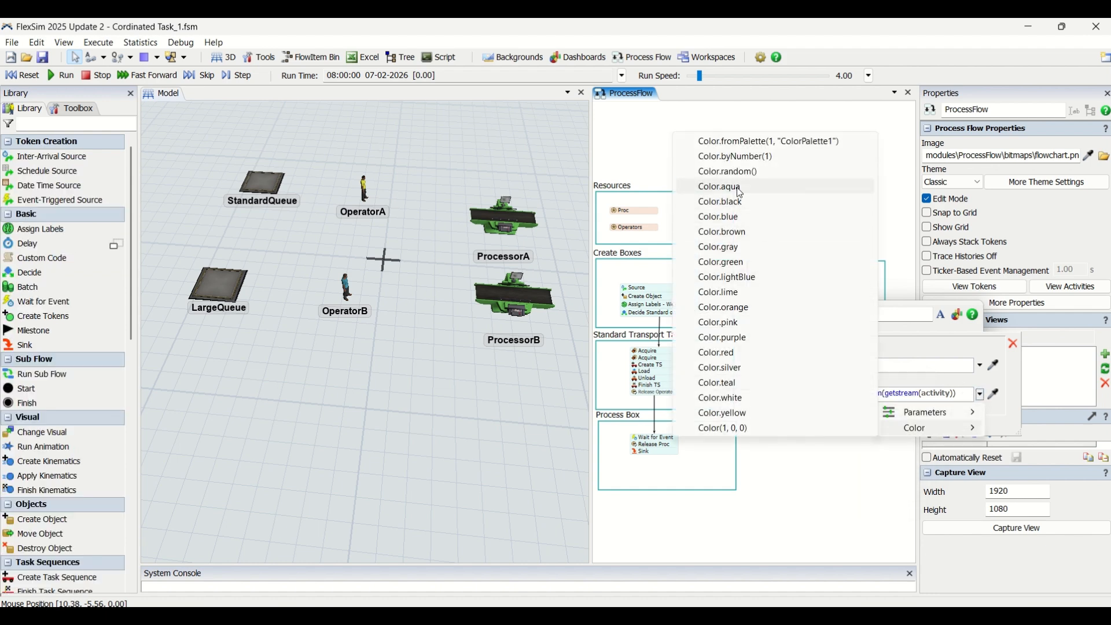
{"action": "left_click", "coordinate": [739, 353]}
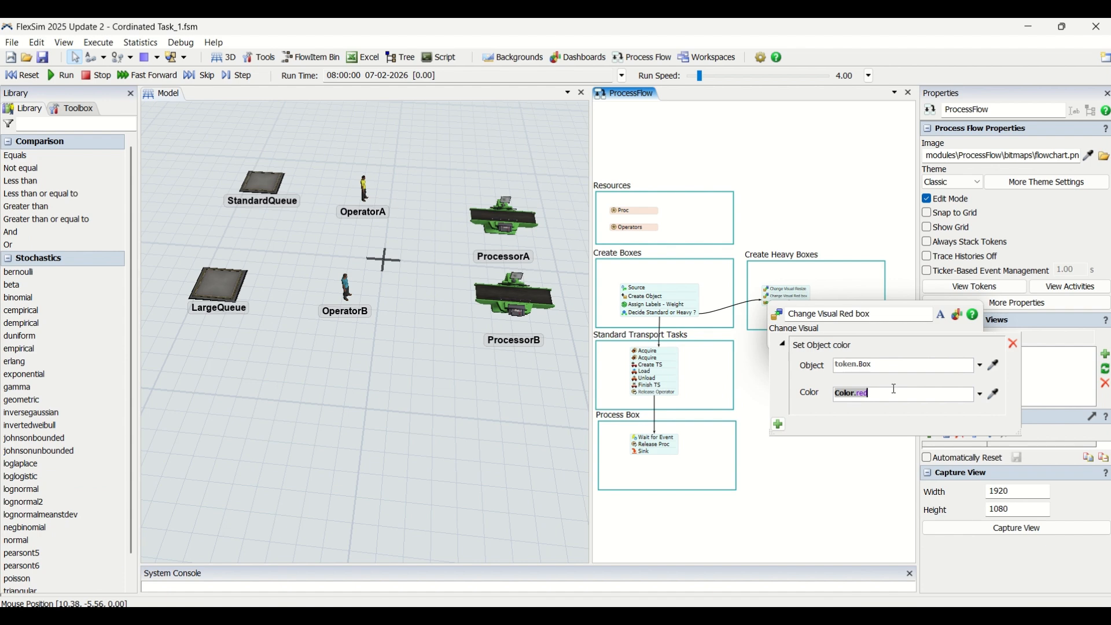
{"action": "left_click", "coordinate": [836, 451]}
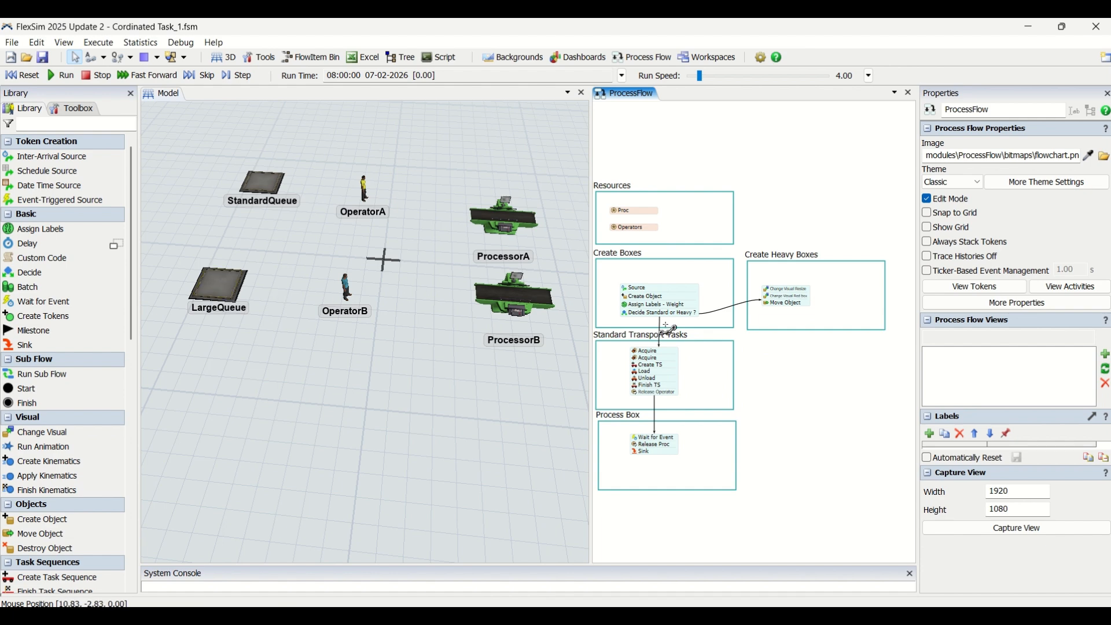
- Configure the Move Object activity in Create Heavy Boxes to move token.Box to LargeQueue
{"action": "double_click", "coordinate": [768, 307]}
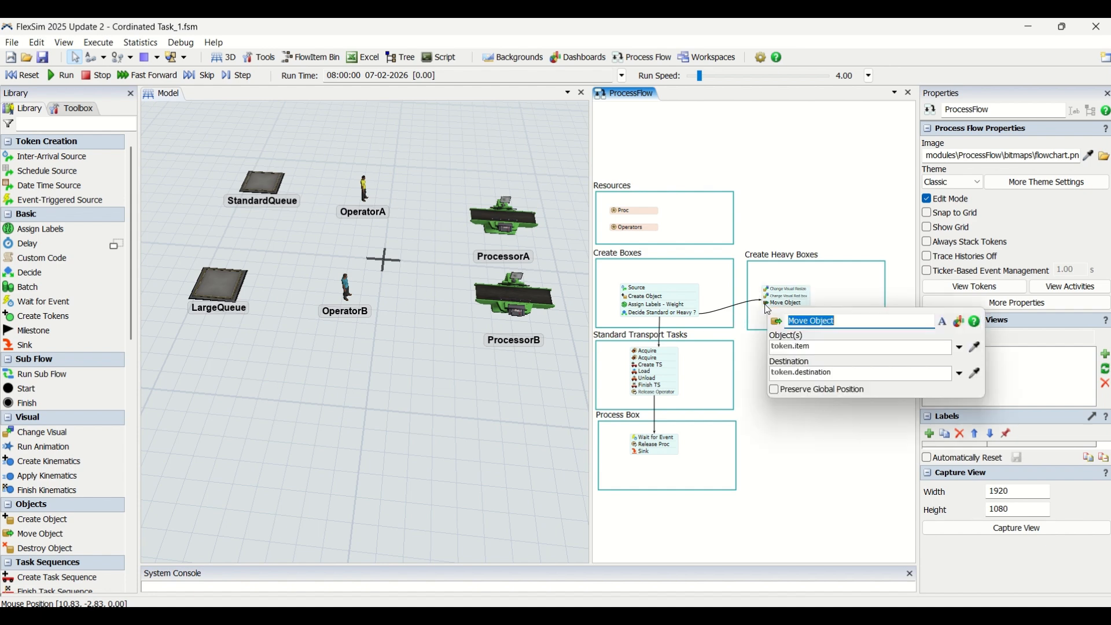
{"action": "double_click", "coordinate": [804, 346]}
{"action": "type", "text": "Box"}
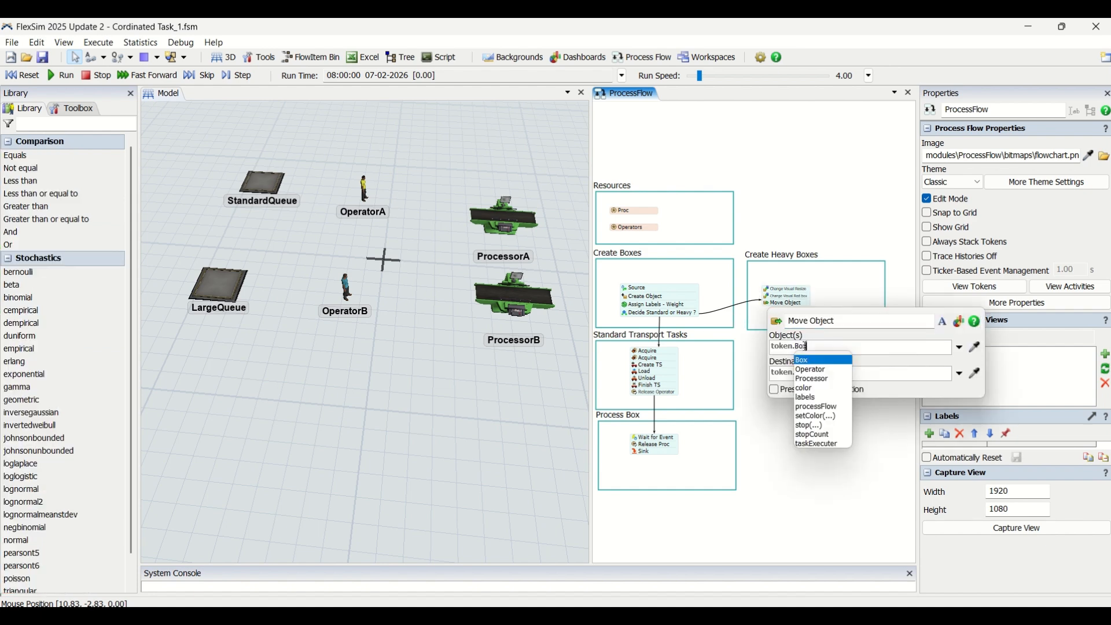
{"action": "double_click", "coordinate": [872, 374]}
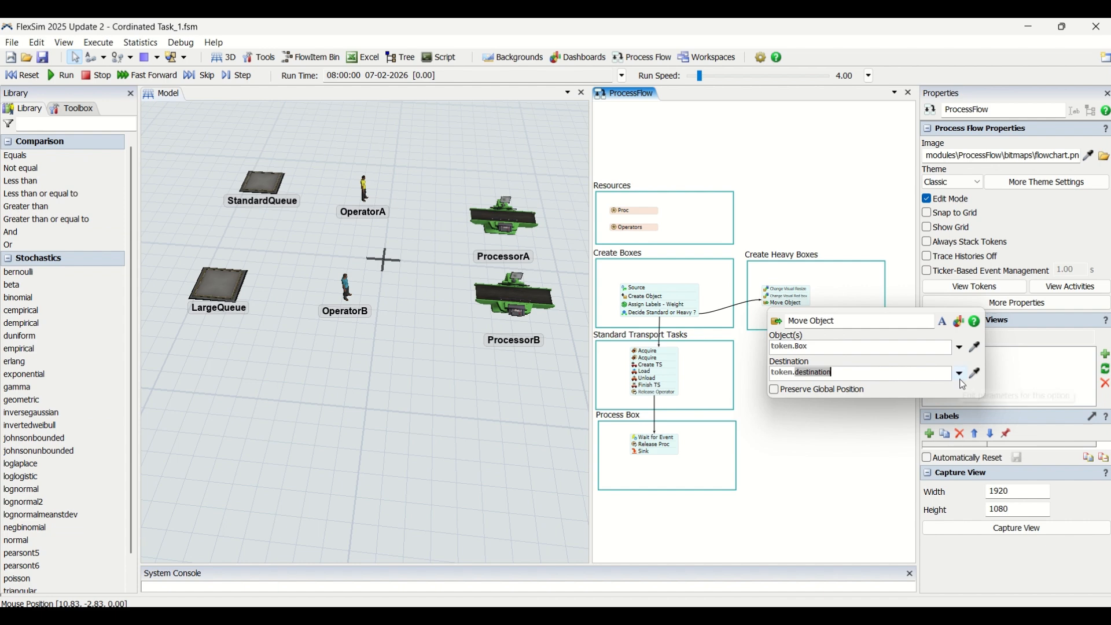
{"action": "left_click", "coordinate": [978, 376]}
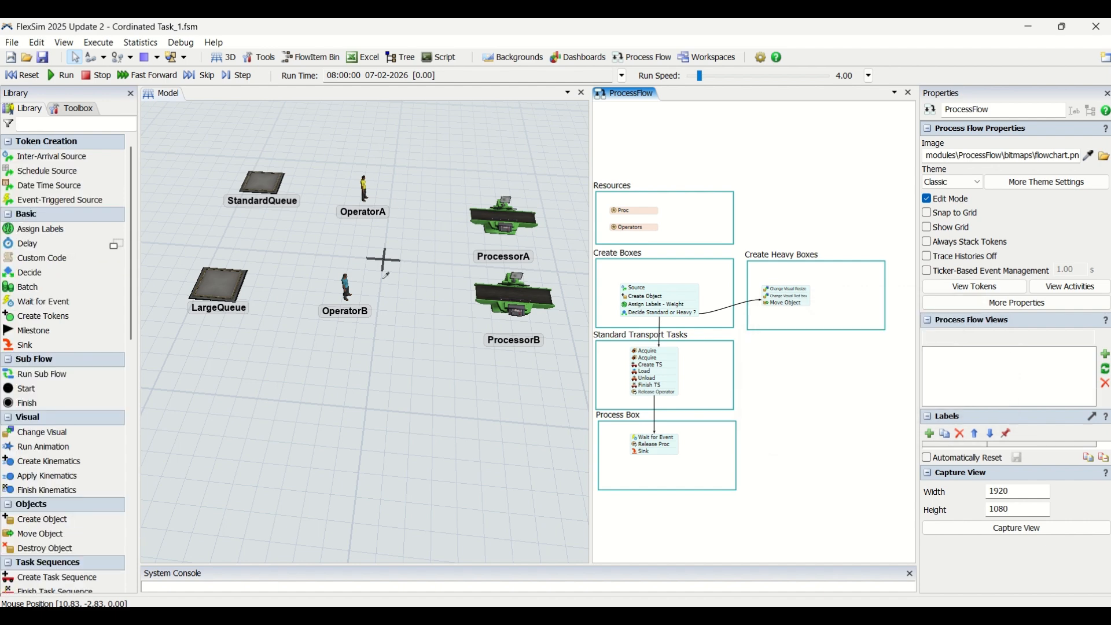
{"action": "left_click", "coordinate": [193, 284]}
{"action": "left_click", "coordinate": [253, 300]}
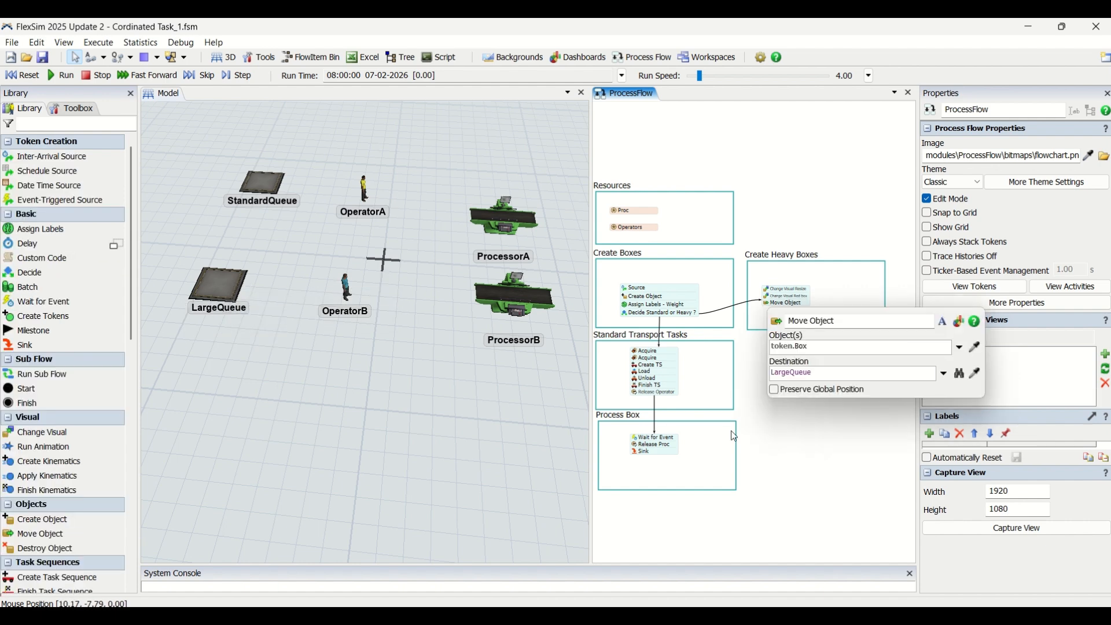
{"action": "left_click", "coordinate": [784, 447]}
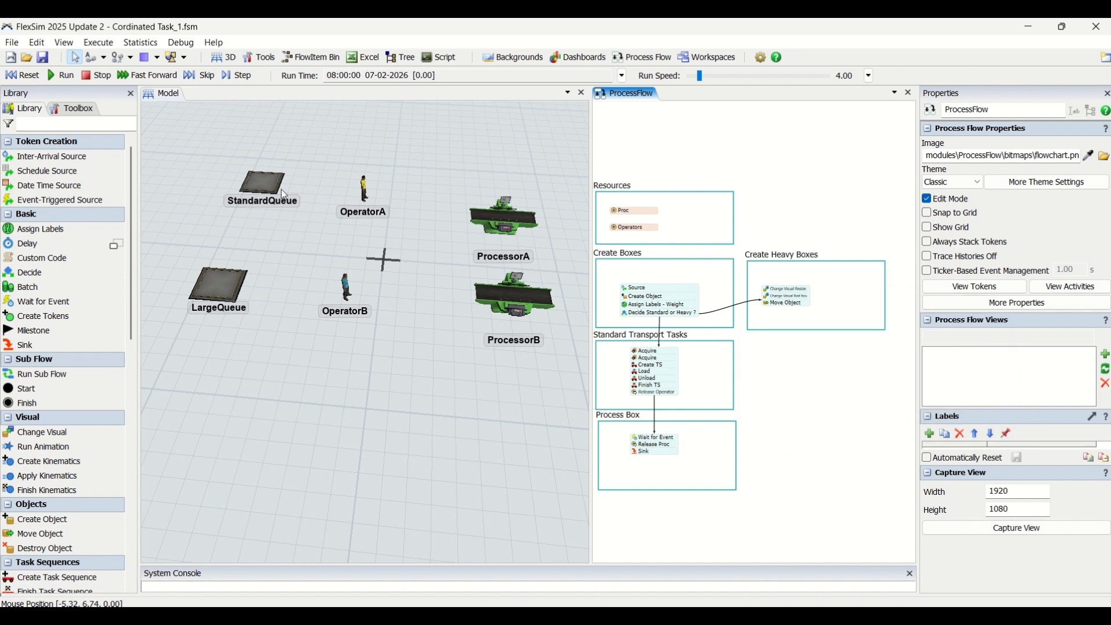
- Reset the model and run the simulation with both queues, operators and processors in view
{"action": "left_click", "coordinate": [30, 77]}
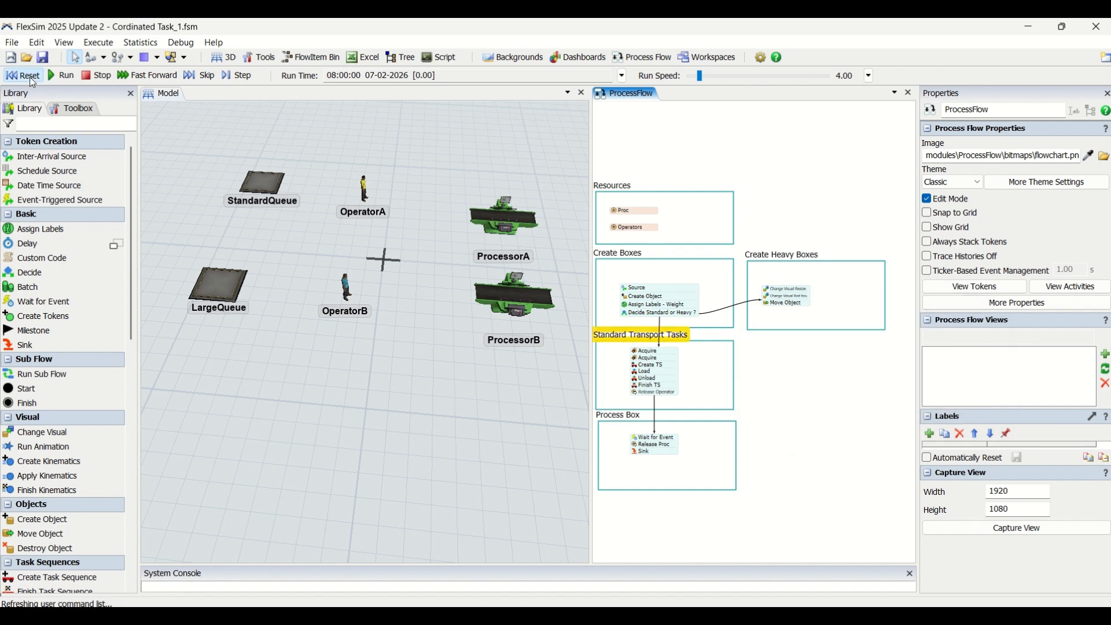
{"action": "left_click", "coordinate": [60, 77]}
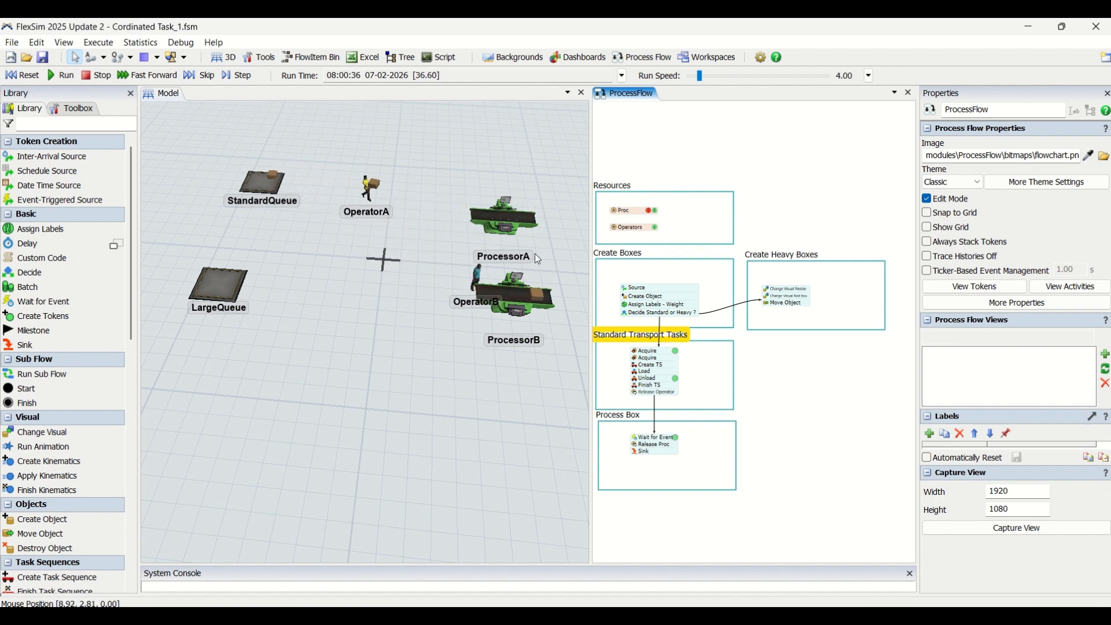
{"action": "scroll", "coordinate": [432, 370], "scroll_direction": "down", "scroll_amount": 3}
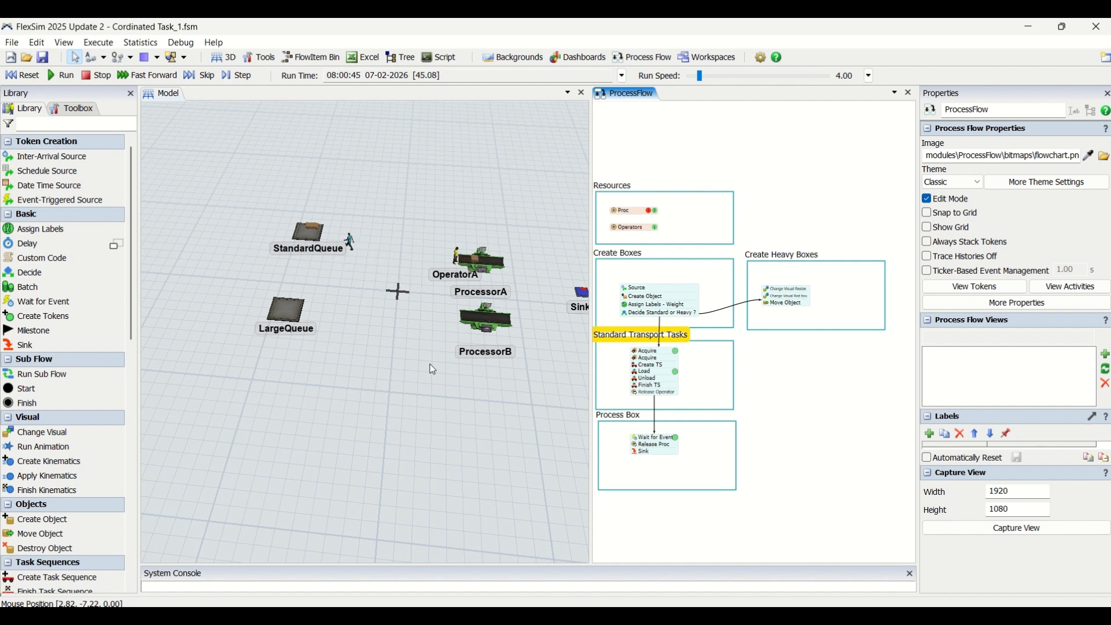
{"action": "scroll", "coordinate": [433, 369], "scroll_direction": "up", "scroll_amount": 2}
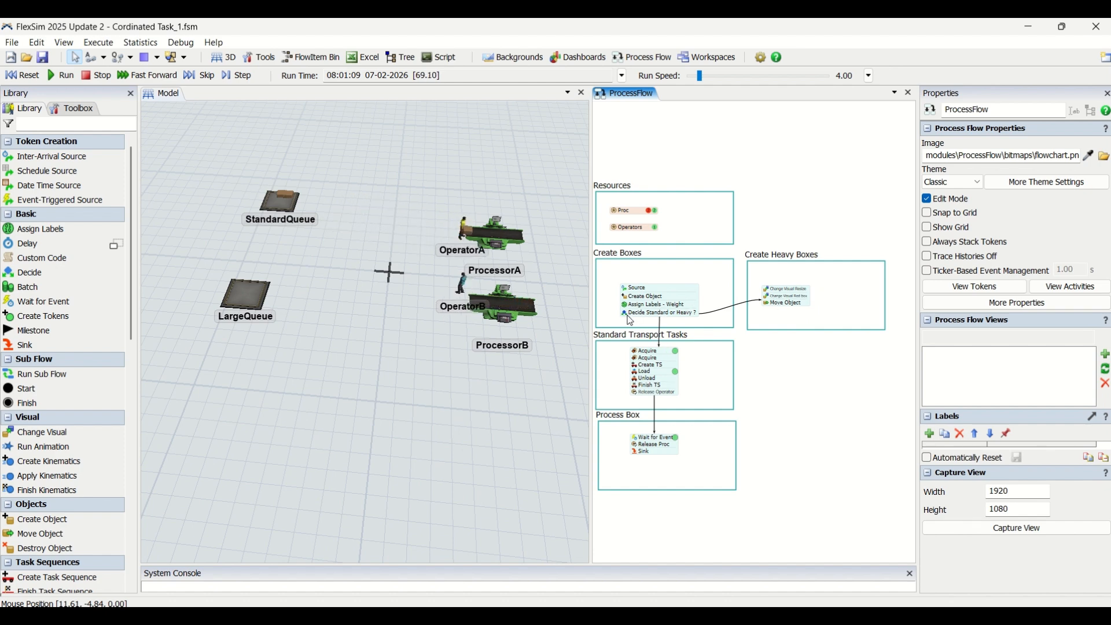
- Inspect the Weight label of boxes waiting in StandardQueue while the simulation runs
{"action": "left_click", "coordinate": [278, 201]}
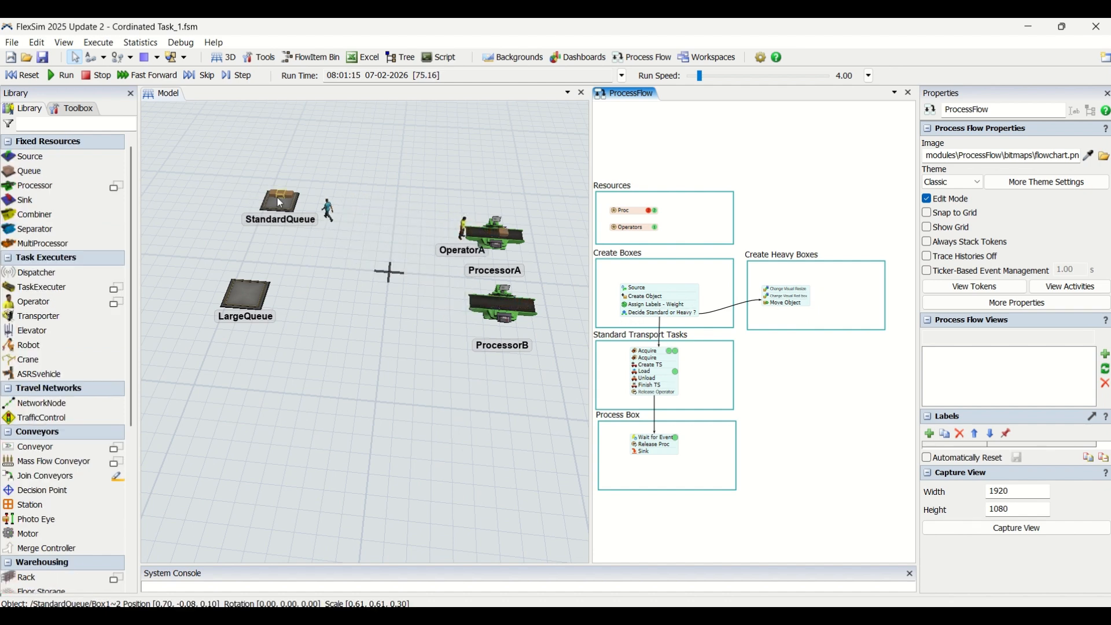
{"action": "left_click", "coordinate": [278, 202]}
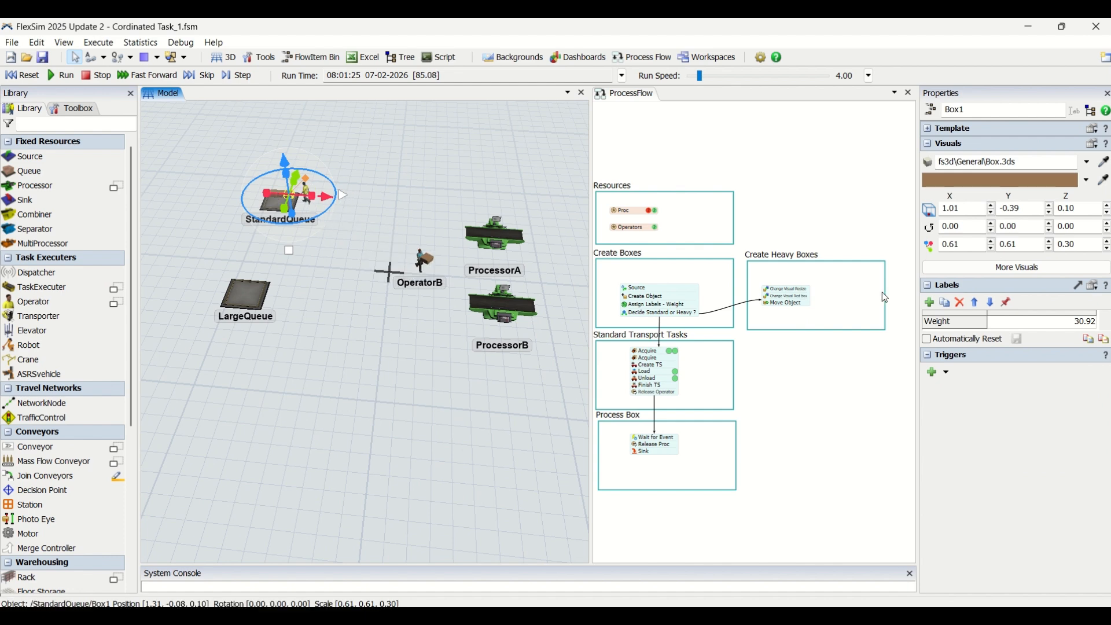
{"action": "left_click", "coordinate": [315, 282]}
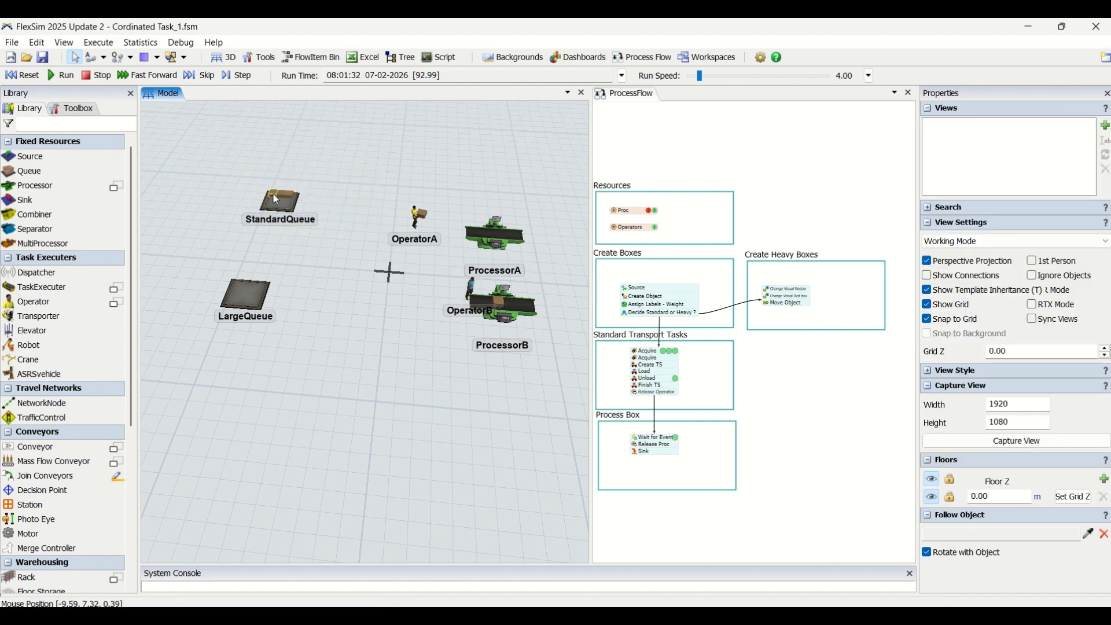
{"action": "left_click", "coordinate": [275, 195]}
{"action": "left_click", "coordinate": [327, 280]}
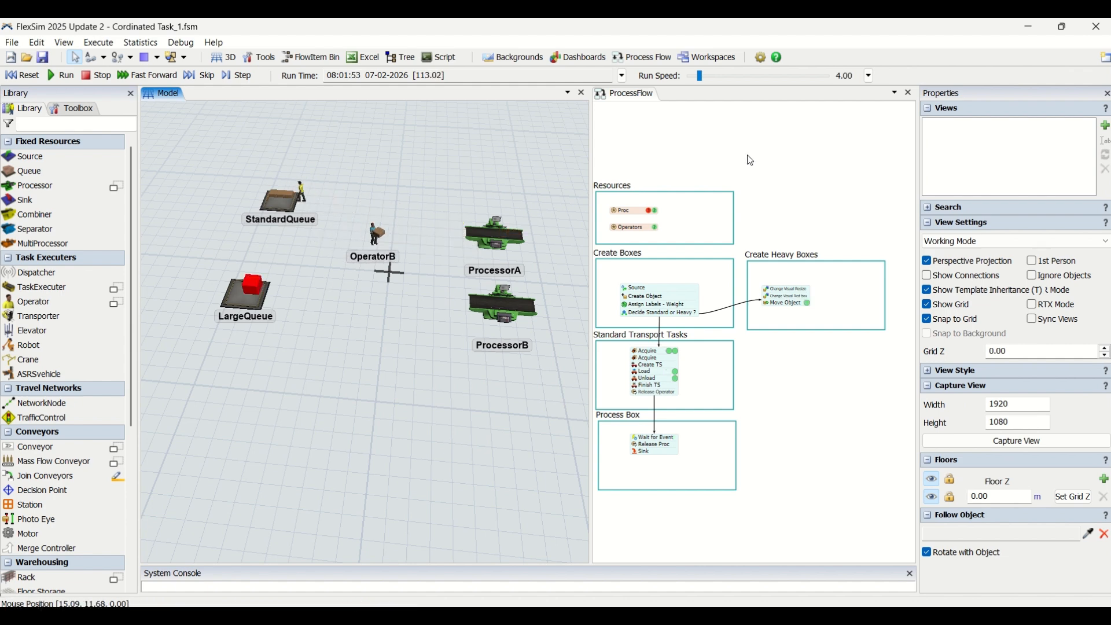
- Check the red box's size and Weight label in LargeQueue against the condition of the Decide Standard or Heavy ? activity
{"action": "left_click", "coordinate": [250, 288]}
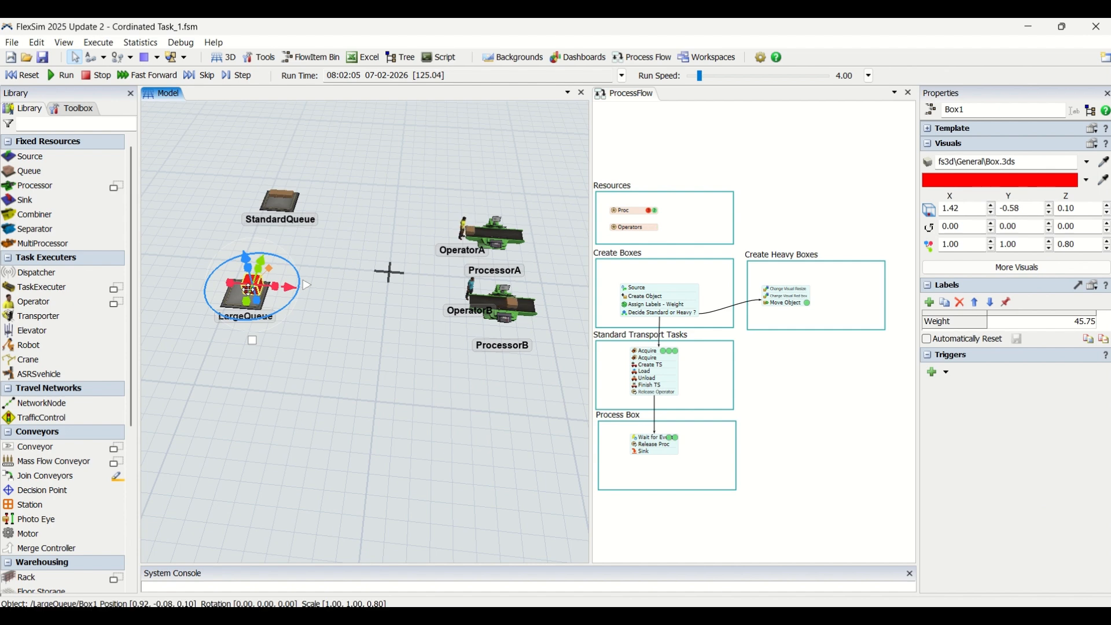
{"action": "double_click", "coordinate": [626, 317]}
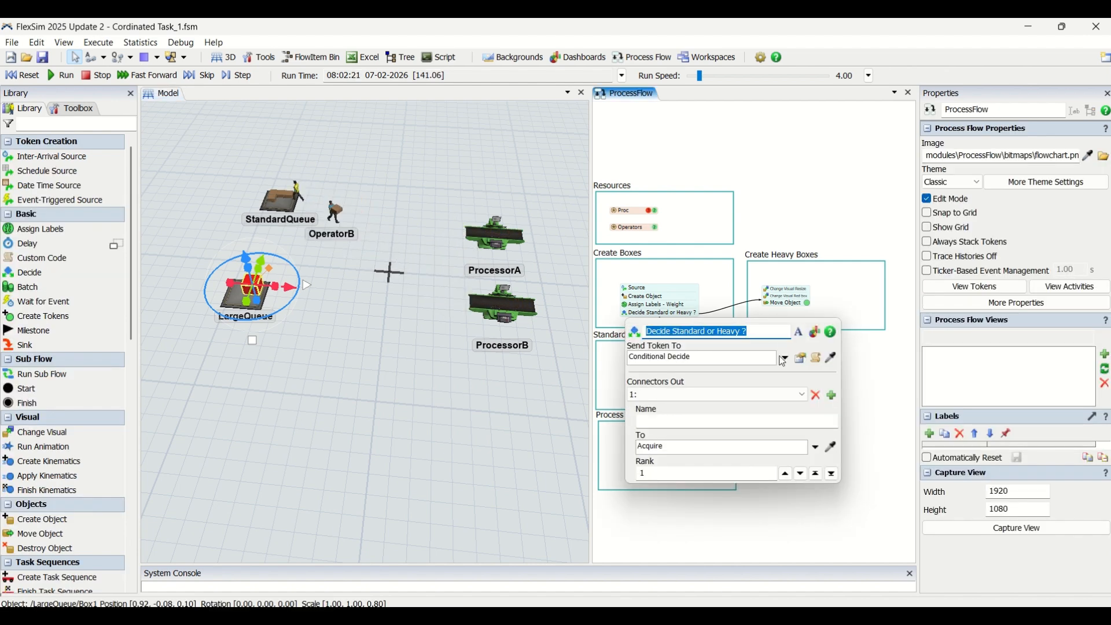
{"action": "left_click", "coordinate": [700, 358]}
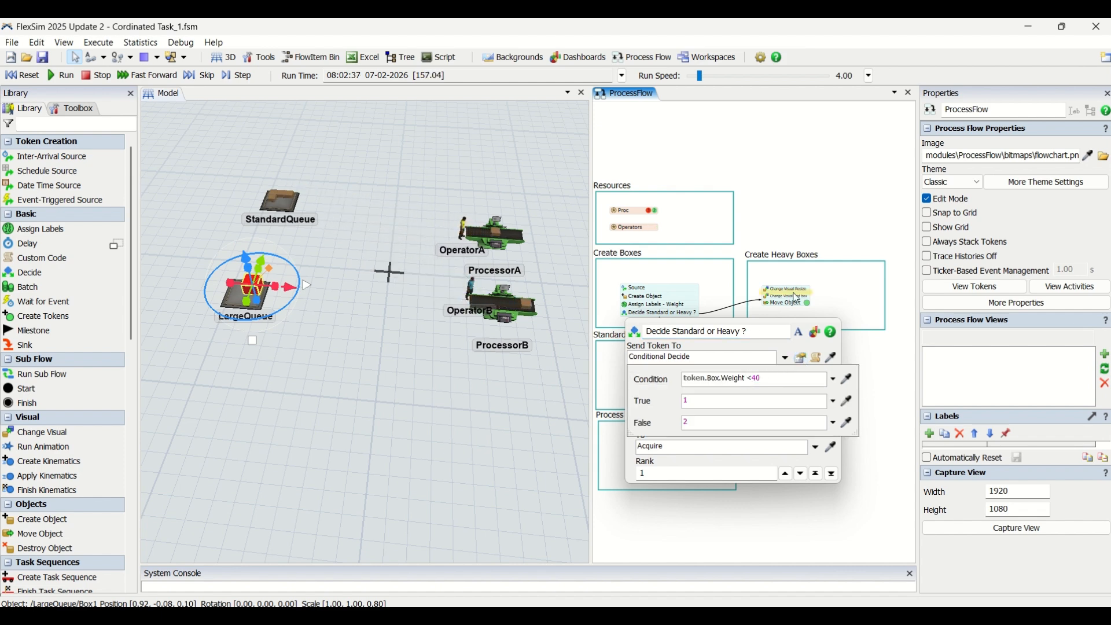
{"action": "left_click", "coordinate": [691, 532]}
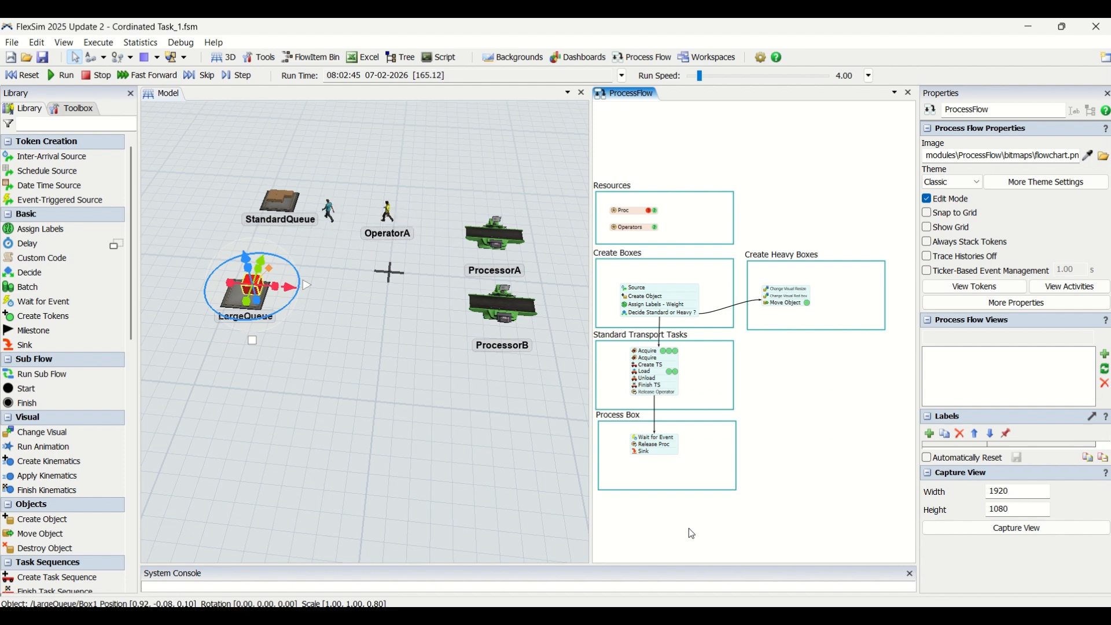
{"action": "left_click", "coordinate": [393, 363]}
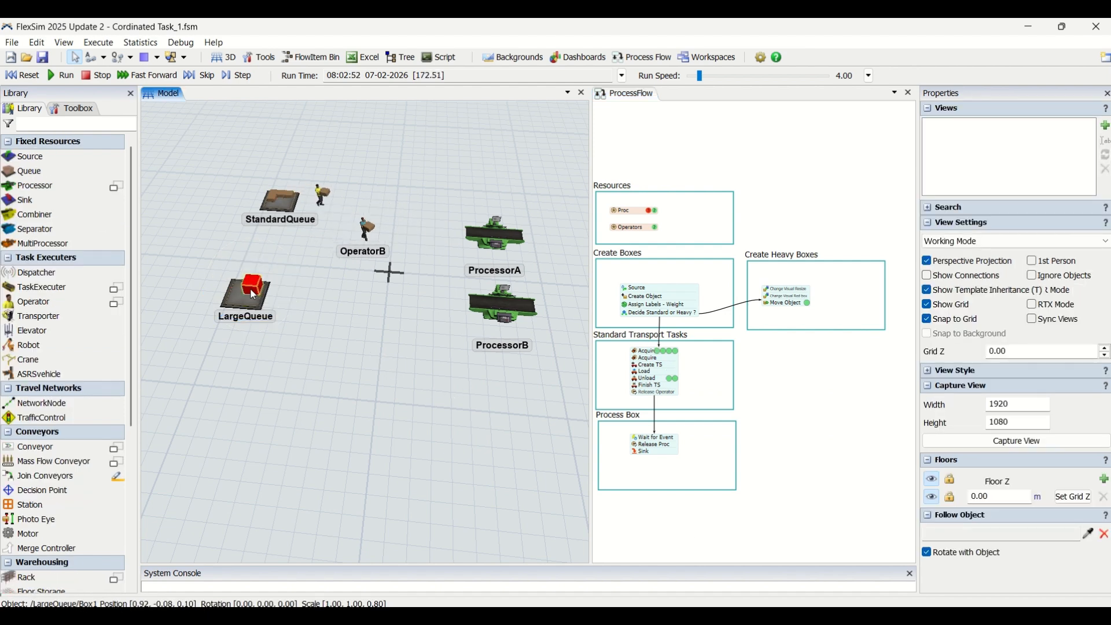
{"action": "left_click", "coordinate": [251, 289]}
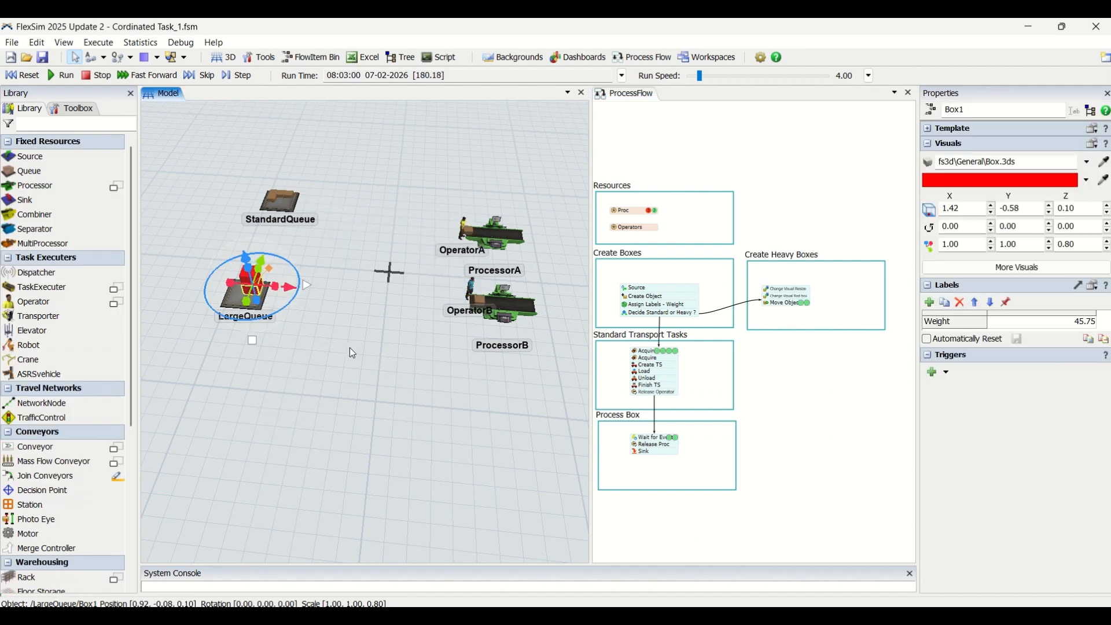
{"action": "left_click", "coordinate": [352, 350]}
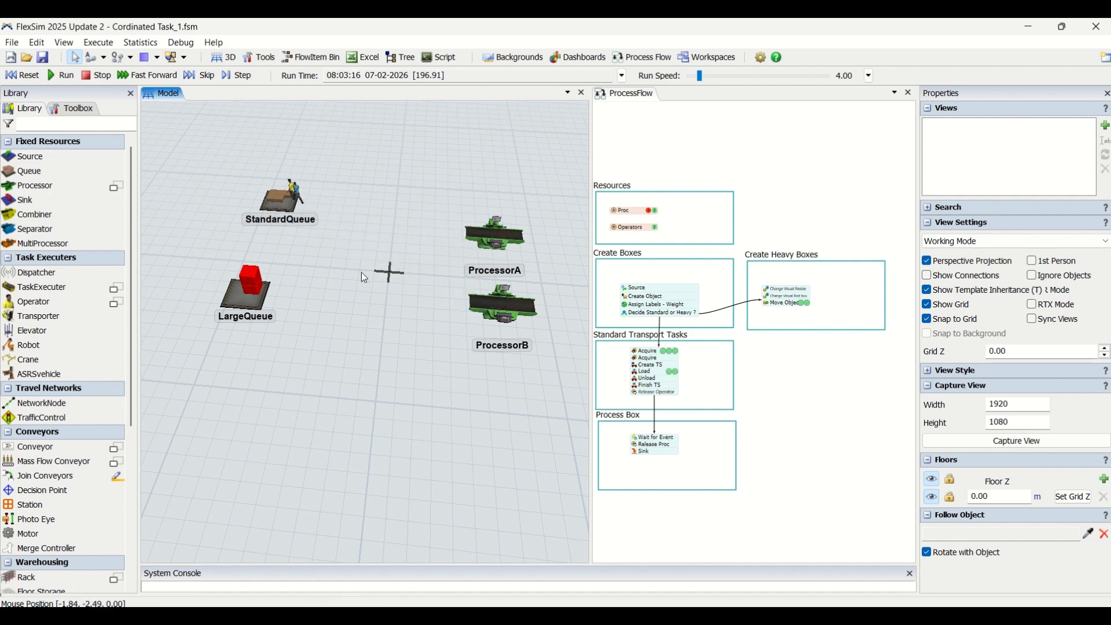
- Examine the running 3D model from different distances and angles, following the boxes at the queues, operators and processors
{"action": "scroll", "coordinate": [365, 264], "scroll_direction": "up", "scroll_amount": 4}
{"action": "scroll", "coordinate": [365, 263], "scroll_direction": "down", "scroll_amount": 4}
{"action": "scroll", "coordinate": [399, 359], "scroll_direction": "up", "scroll_amount": 3}
{"action": "scroll", "coordinate": [416, 353], "scroll_direction": "down", "scroll_amount": 3}
{"action": "scroll", "coordinate": [429, 393], "scroll_direction": "up", "scroll_amount": 1}
{"action": "scroll", "coordinate": [444, 414], "scroll_direction": "down", "scroll_amount": 2}
{"action": "scroll", "coordinate": [444, 416], "scroll_direction": "up", "scroll_amount": 3}
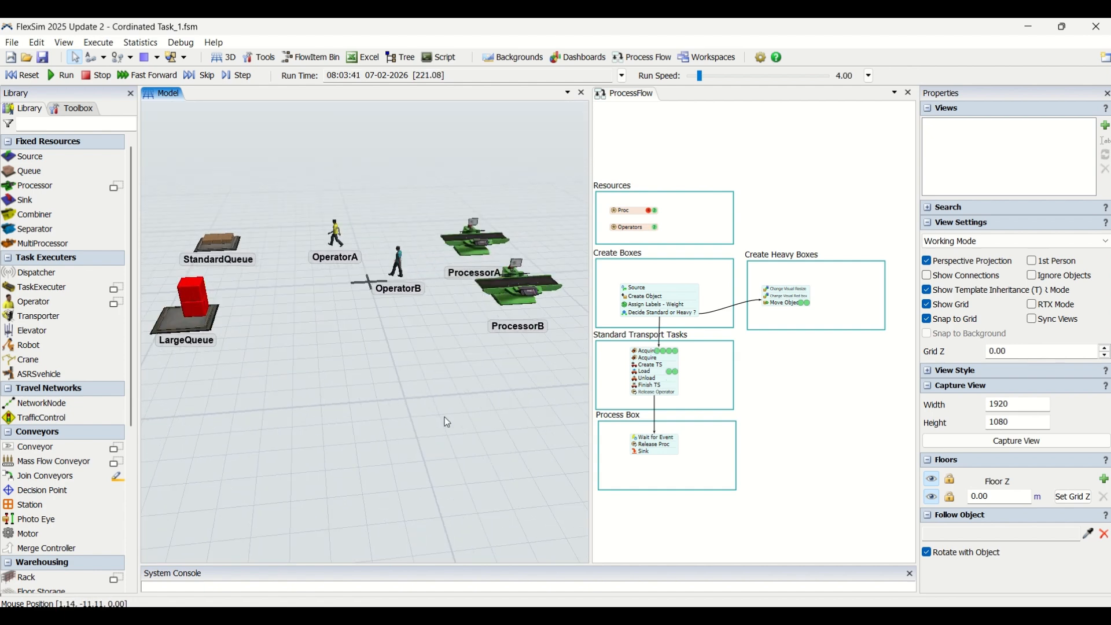
{"action": "scroll", "coordinate": [445, 432], "scroll_direction": "down", "scroll_amount": 2}
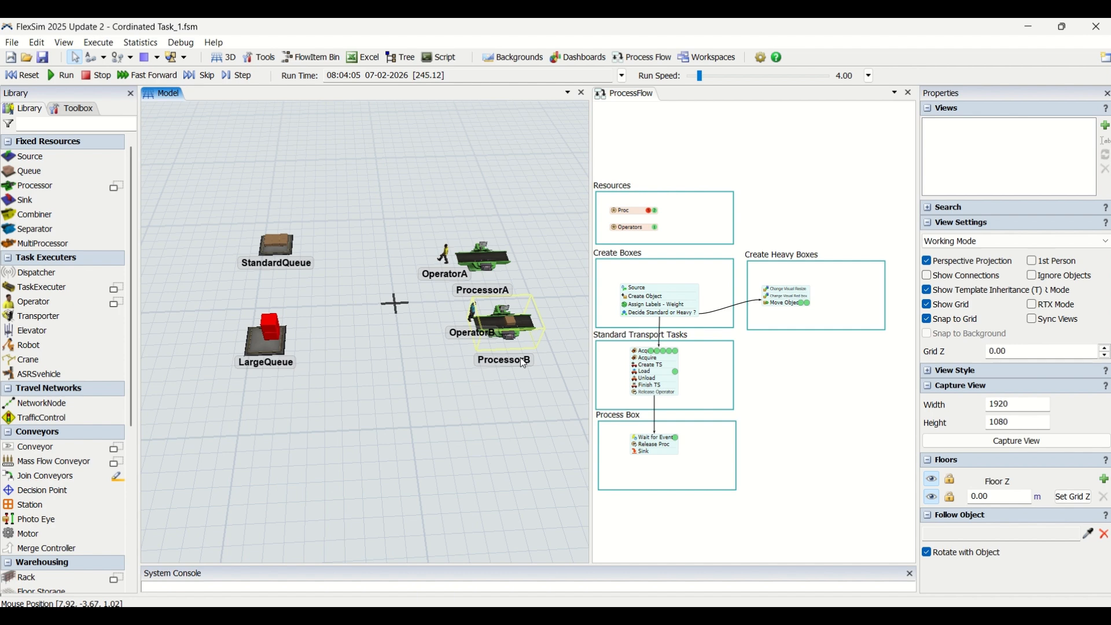
{"action": "left_click_drag", "start_coordinate": [494, 462], "coordinate": [427, 452]}
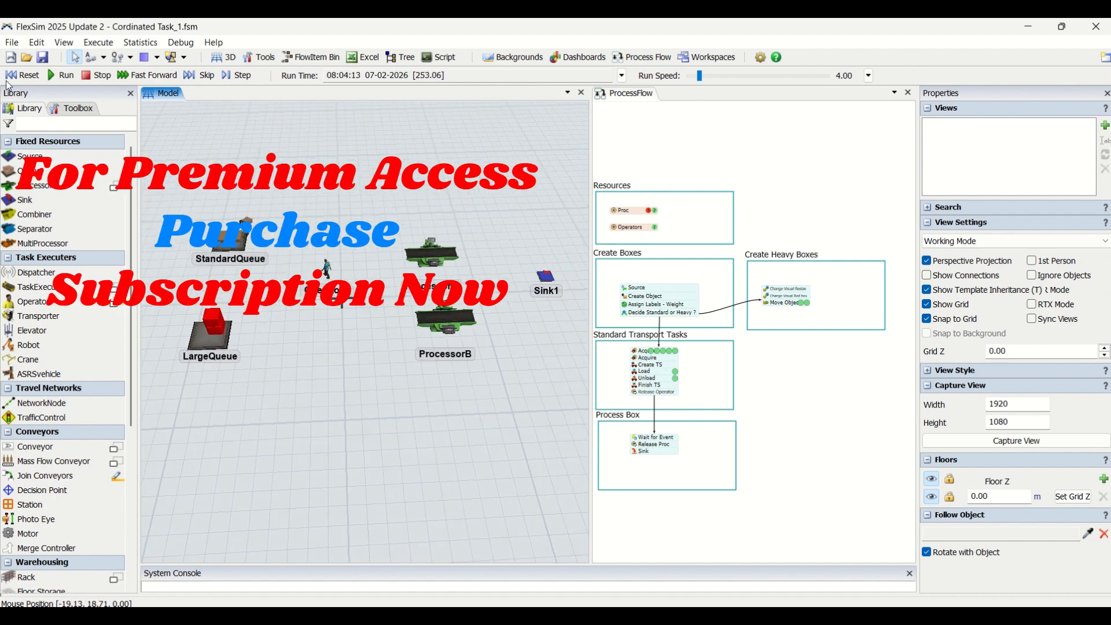